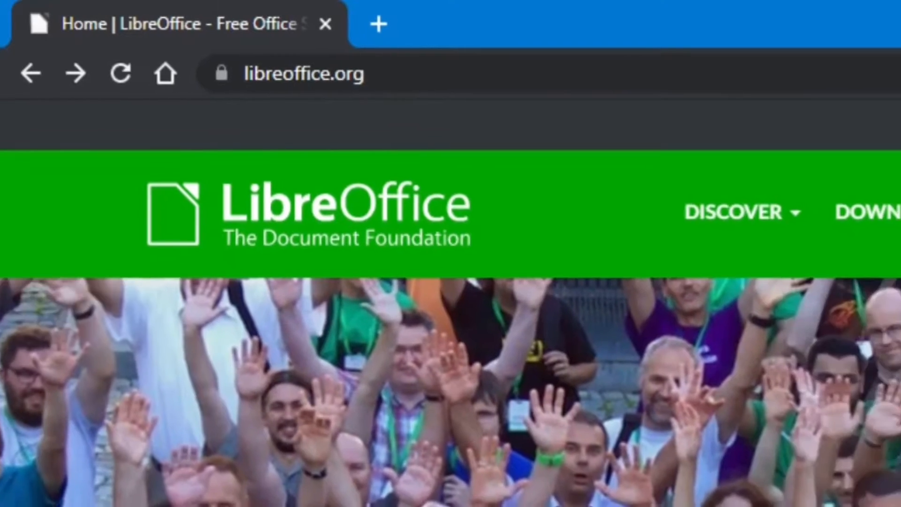
Step: Open the DOWNLOAD NOW options on the LibreOffice home page
{"action": "left_click_drag", "start_coordinate": [368, 75], "coordinate": [219, 67]}
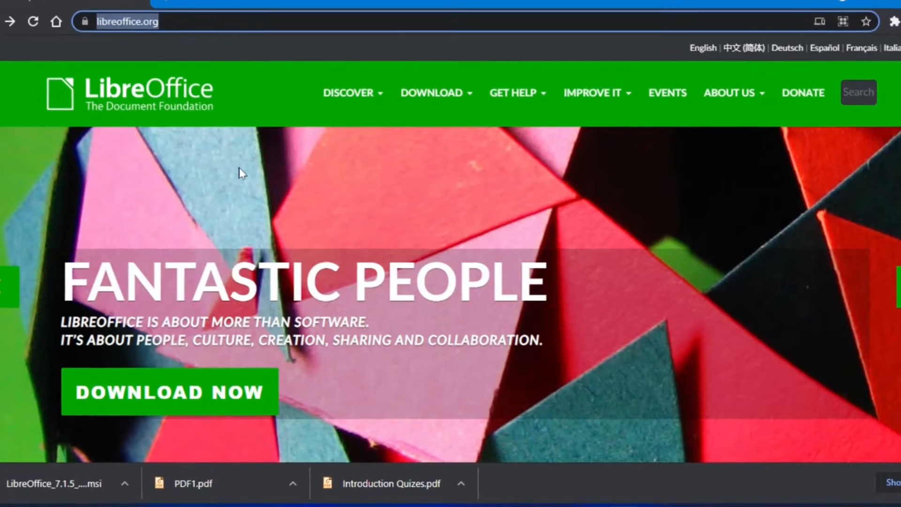
{"action": "left_click", "coordinate": [240, 169]}
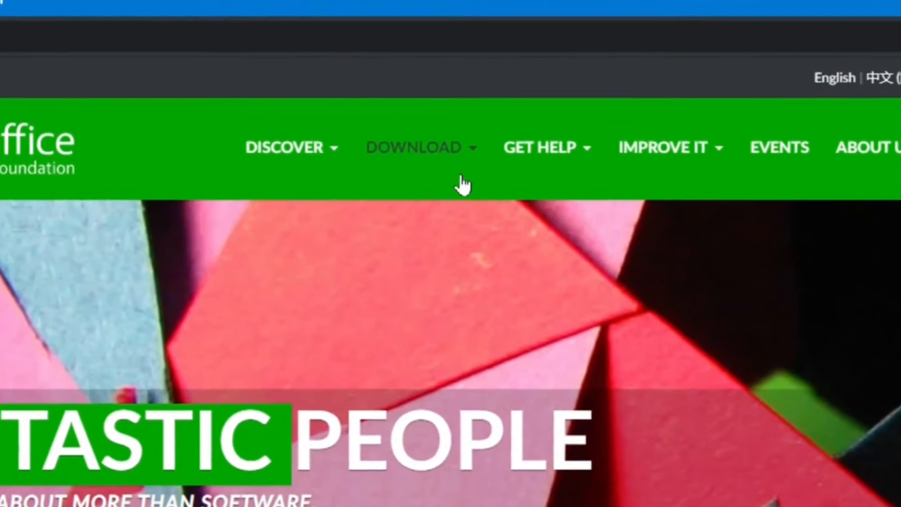
{"action": "left_click", "coordinate": [475, 155]}
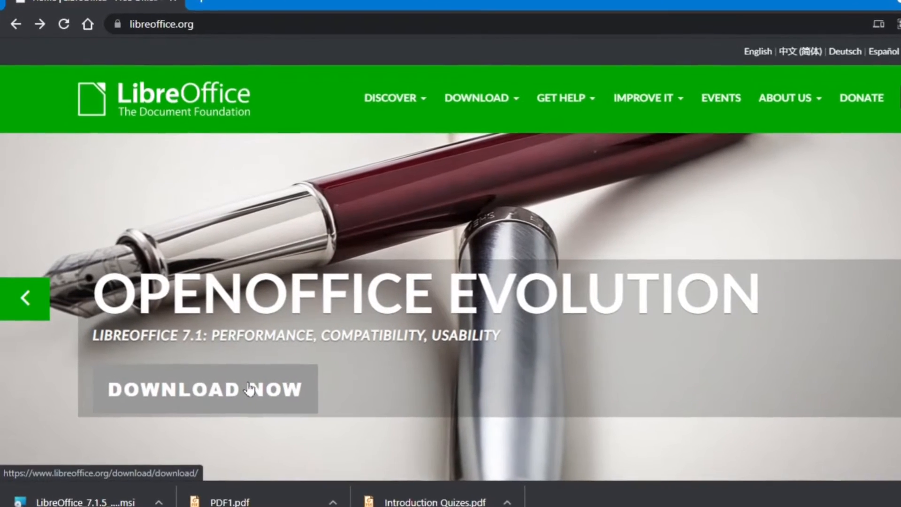
Step: Go to the LibreOffice download page and scroll to the 7.1.5 section
{"action": "left_click", "coordinate": [250, 389]}
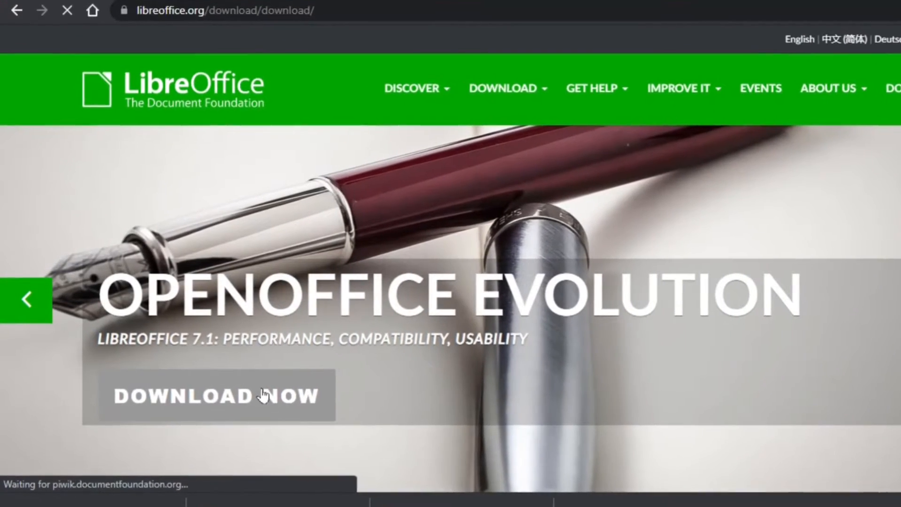
{"action": "scroll", "coordinate": [382, 358], "scroll_direction": "down", "scroll_amount": 3}
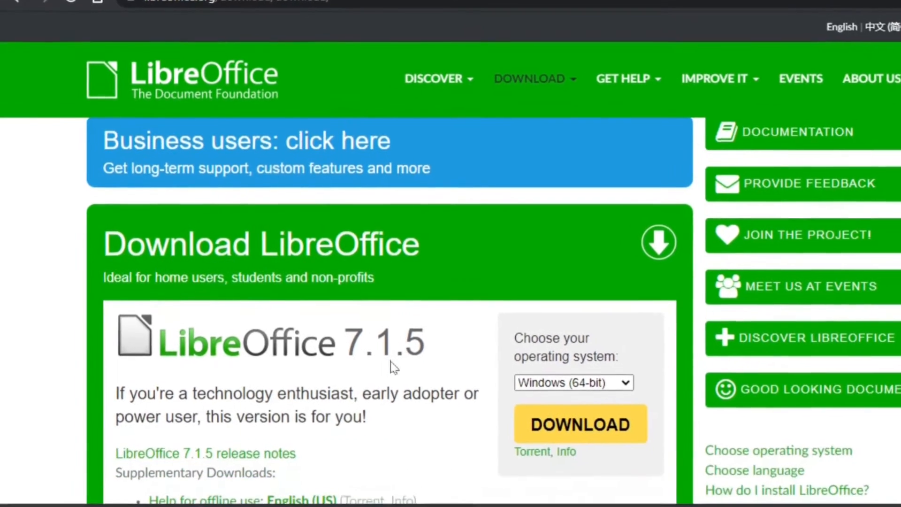
{"action": "scroll", "coordinate": [394, 367], "scroll_direction": "down", "scroll_amount": 3}
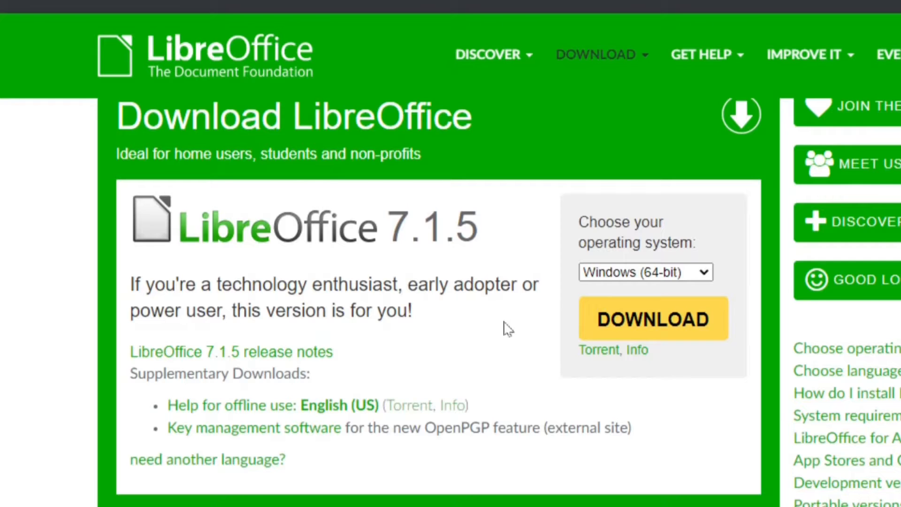
{"action": "scroll", "coordinate": [507, 328], "scroll_direction": "down", "scroll_amount": 3}
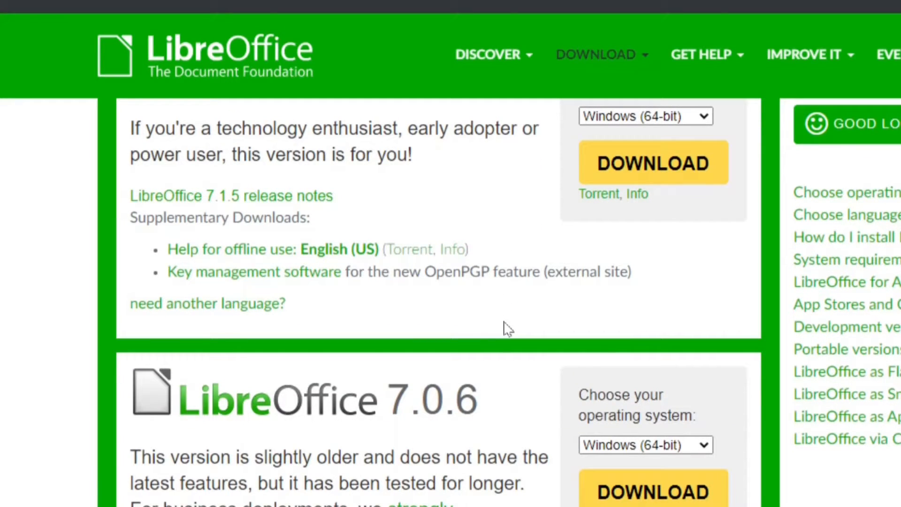
{"action": "scroll", "coordinate": [425, 191], "scroll_direction": "up", "scroll_amount": 3}
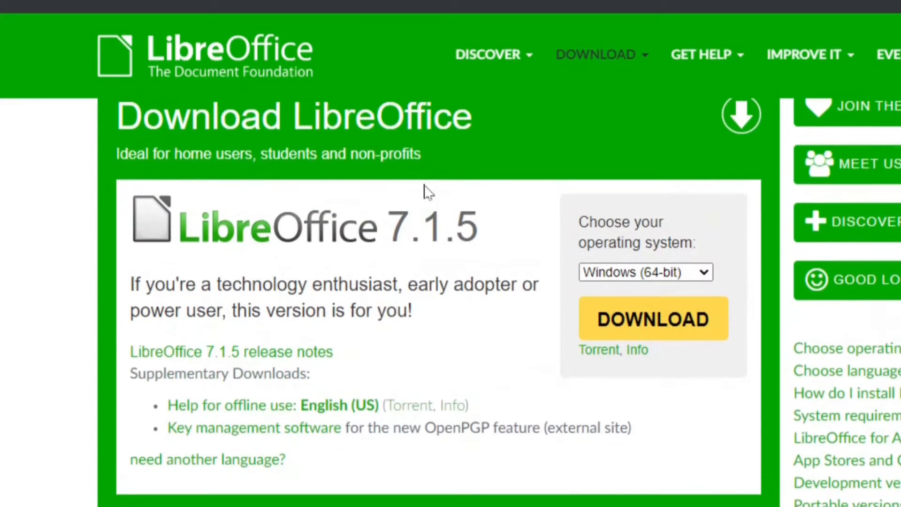
{"action": "scroll", "coordinate": [497, 388], "scroll_direction": "down", "scroll_amount": 4}
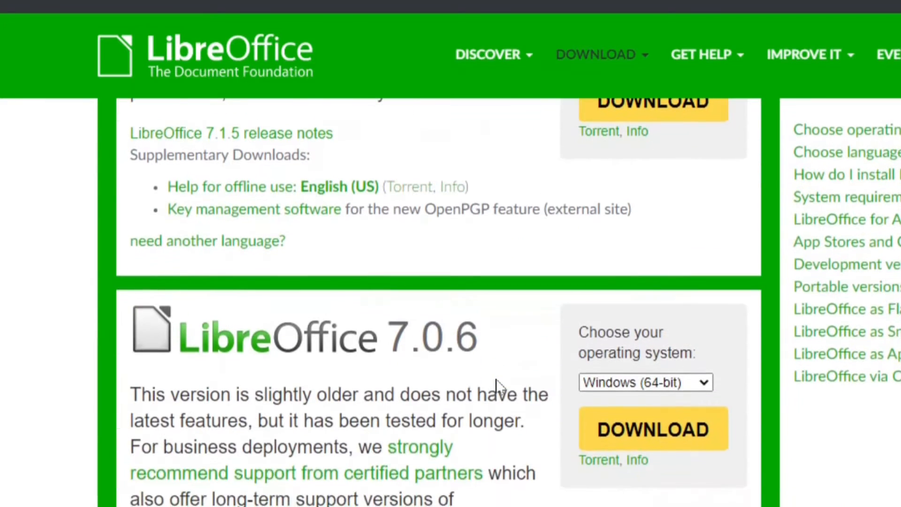
{"action": "scroll", "coordinate": [343, 408], "scroll_direction": "down", "scroll_amount": 2}
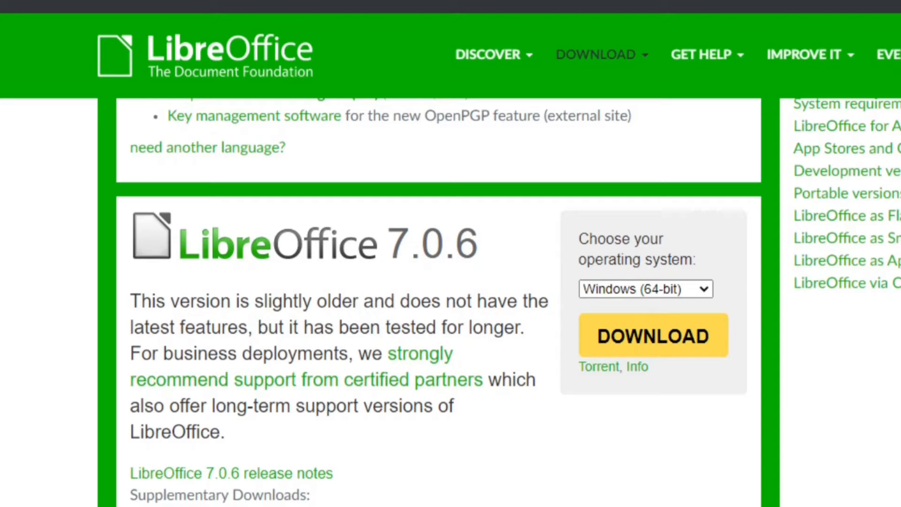
{"action": "scroll", "coordinate": [406, 262], "scroll_direction": "up", "scroll_amount": 5}
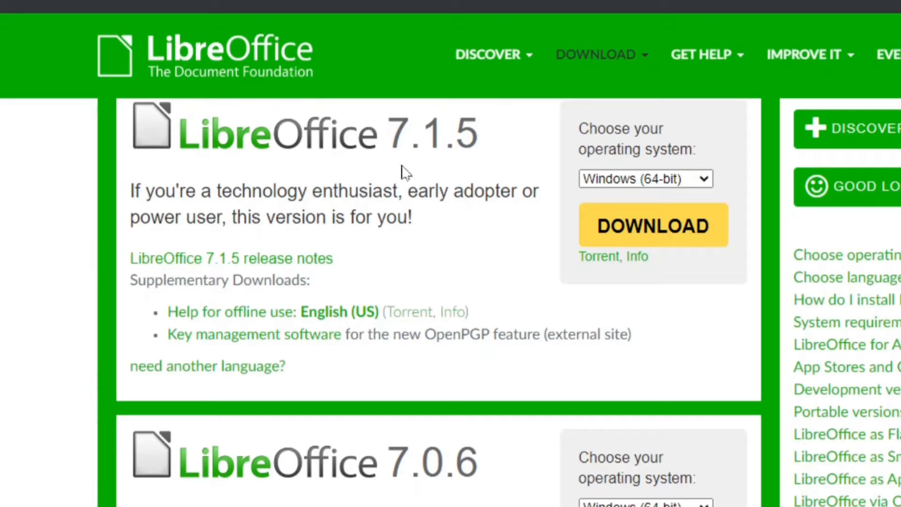
{"action": "scroll", "coordinate": [407, 173], "scroll_direction": "up", "scroll_amount": 1}
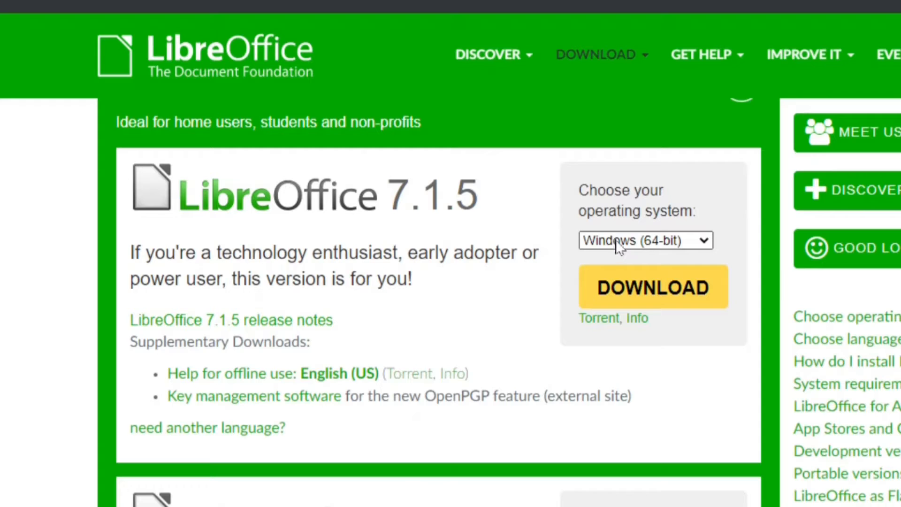
Step: Choose Windows (64-bit) as the operating system for LibreOffice 7.1.5 and start the download
{"action": "left_click", "coordinate": [704, 241]}
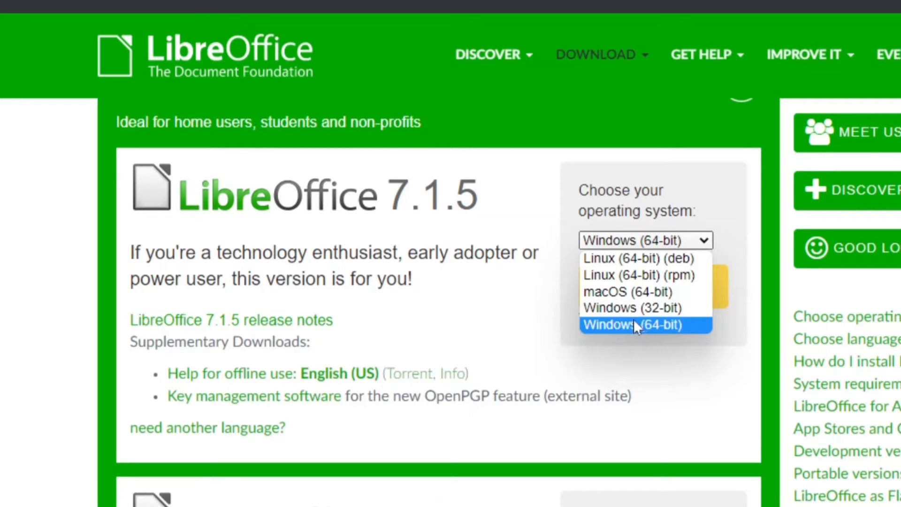
{"action": "left_click", "coordinate": [644, 325]}
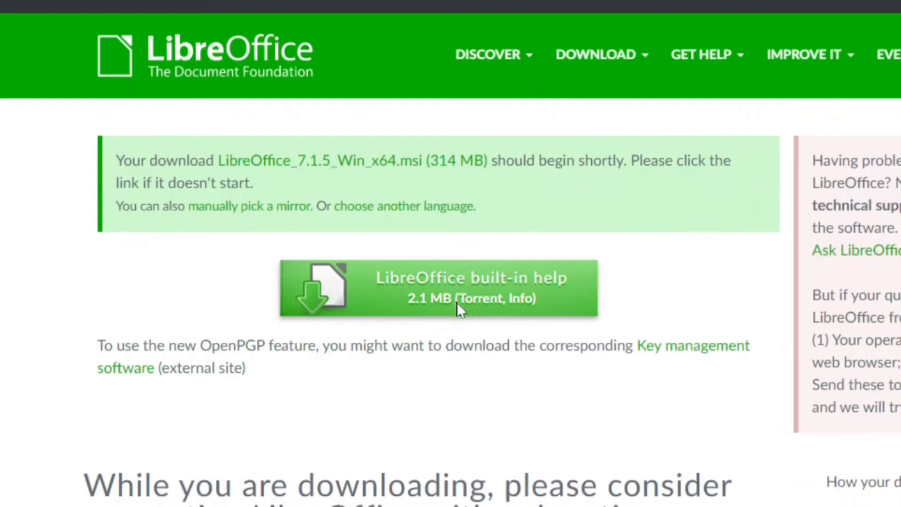
Step: Save the LibreOffice_7.1.5_Win_x64.msi installer file
{"action": "scroll", "coordinate": [457, 302], "scroll_direction": "down", "scroll_amount": 4}
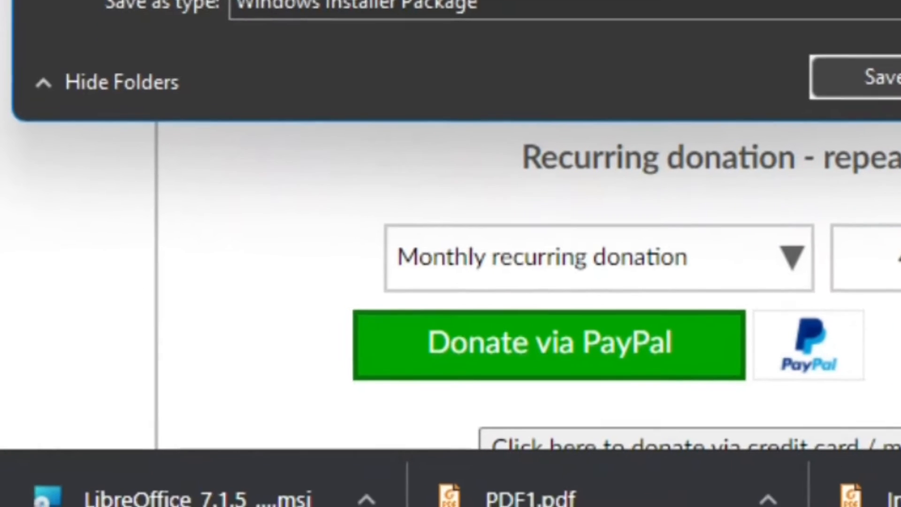
{"action": "left_click", "coordinate": [887, 77]}
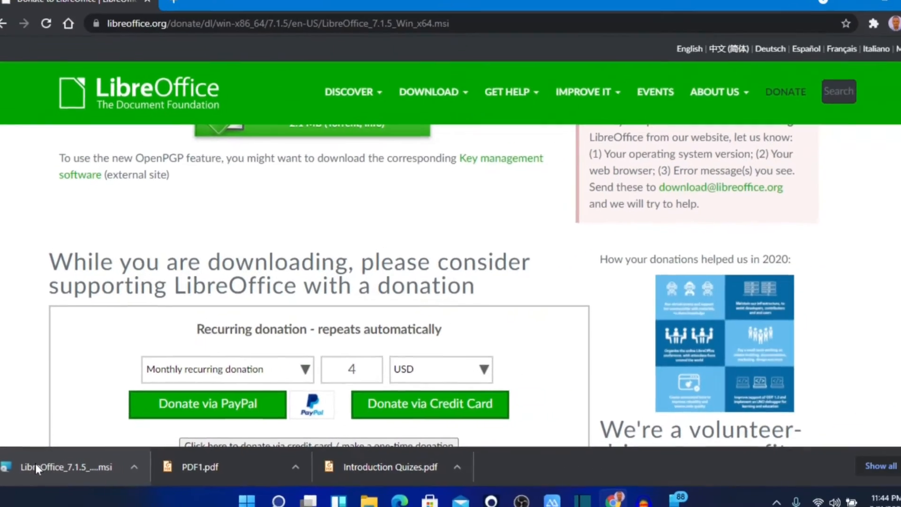
Step: Run the LibreOffice 7.1.5 installer past its welcome page, then cancel at Program Maintenance
{"action": "left_click", "coordinate": [36, 466]}
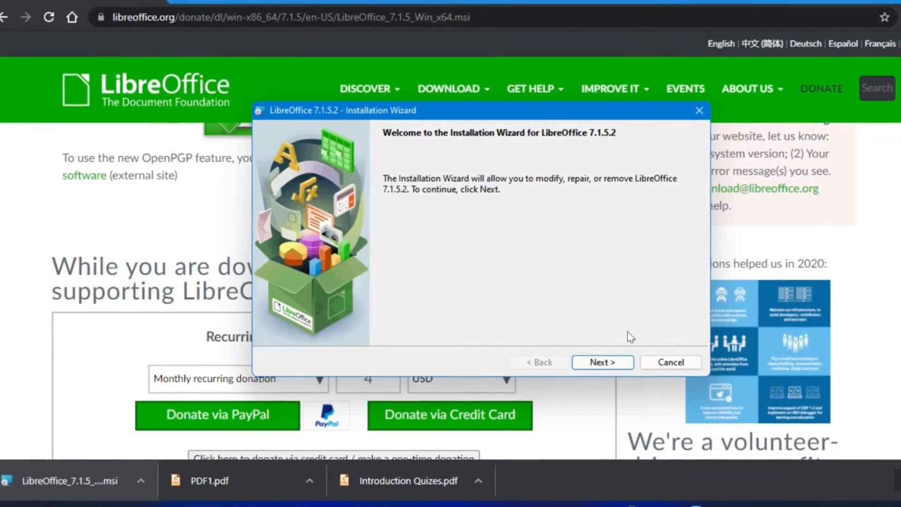
{"action": "left_click", "coordinate": [603, 362]}
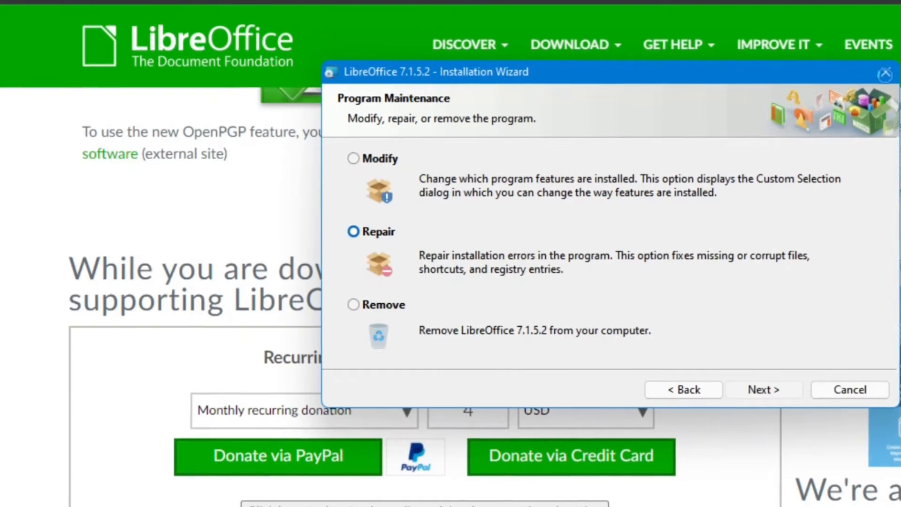
{"action": "left_click", "coordinate": [847, 390]}
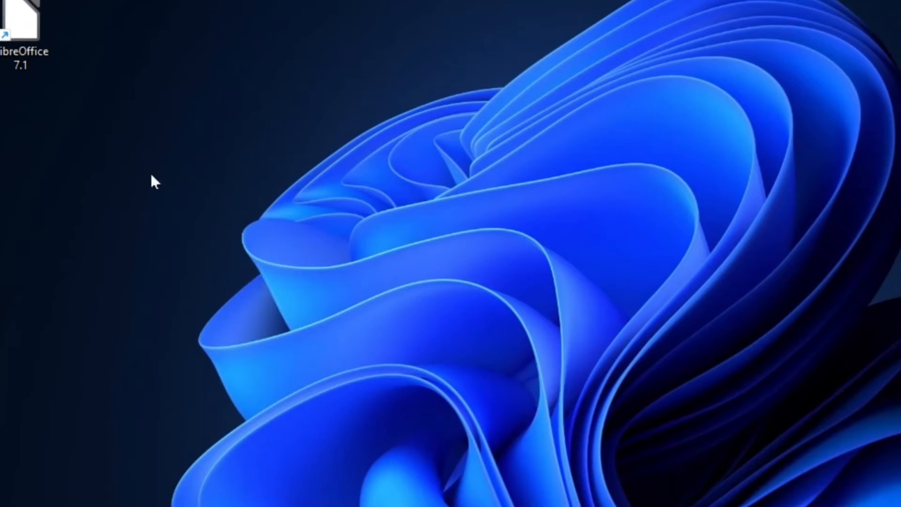
Step: Launch LibreOffice 7.1 from its desktop shortcut
{"action": "double_click", "coordinate": [21, 34]}
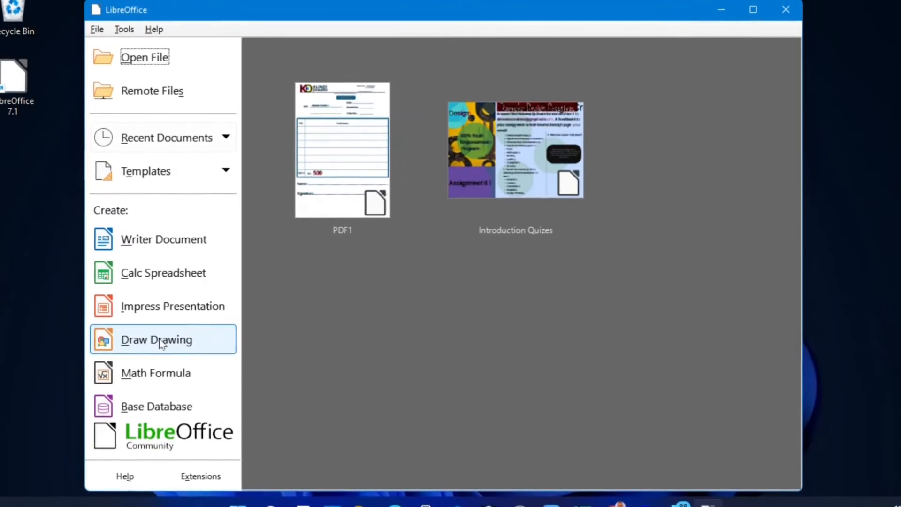
Step: Create a maximized blank Draw drawing and bring up the Open dialog on the PDF DOCS folder
{"action": "left_click", "coordinate": [140, 338]}
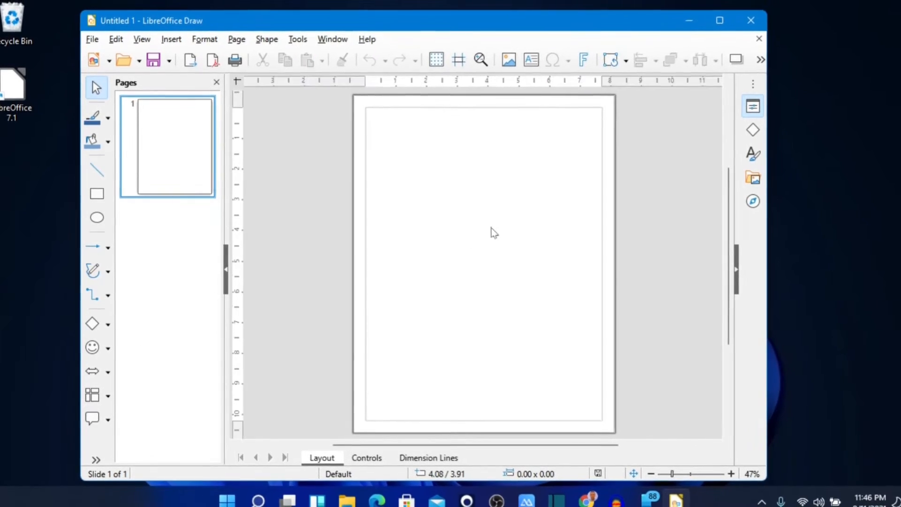
{"action": "left_click", "coordinate": [721, 20]}
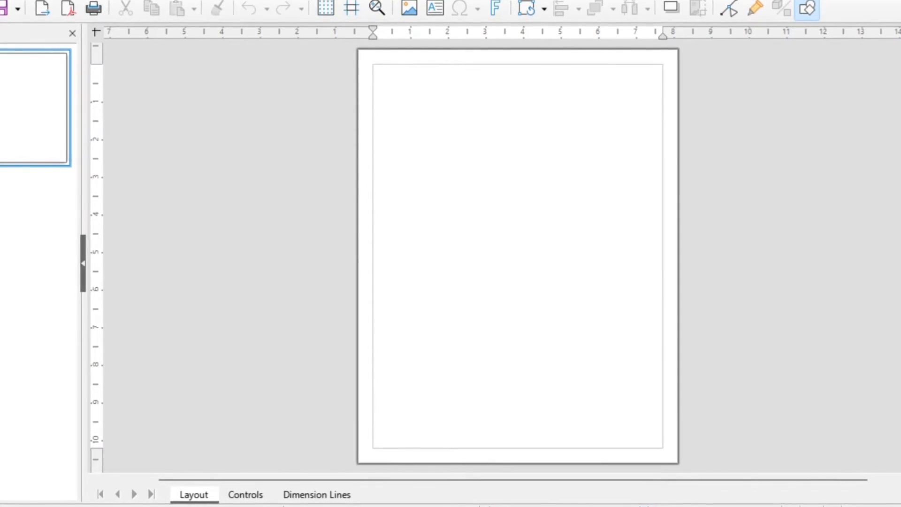
{"action": "key", "text": "alt+f"}
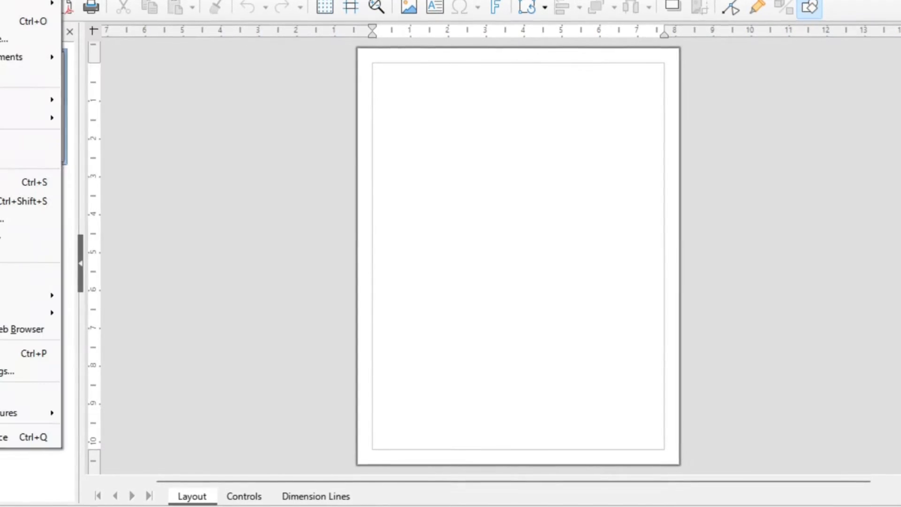
{"action": "key", "text": "Escape"}
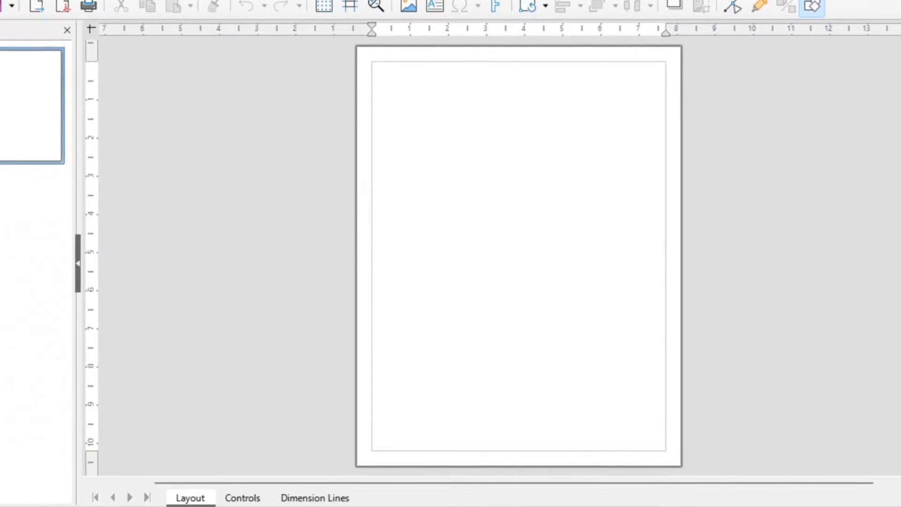
{"action": "key", "text": "ctrl+o"}
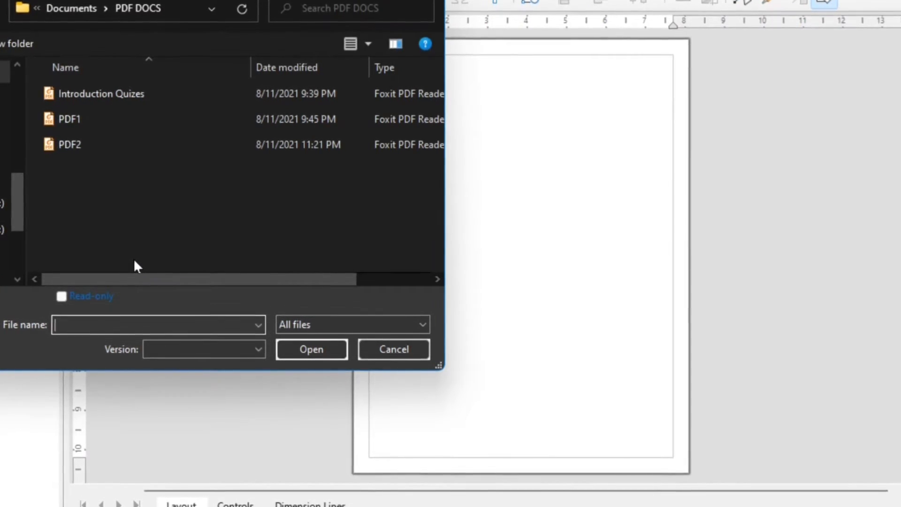
Step: Open PDF1 from the PDF DOCS folder
{"action": "left_click", "coordinate": [89, 120]}
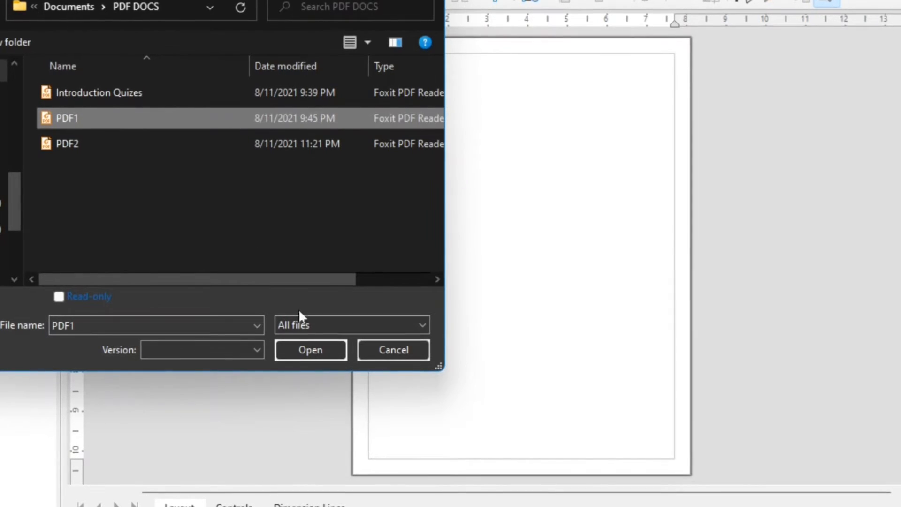
{"action": "left_click", "coordinate": [307, 349]}
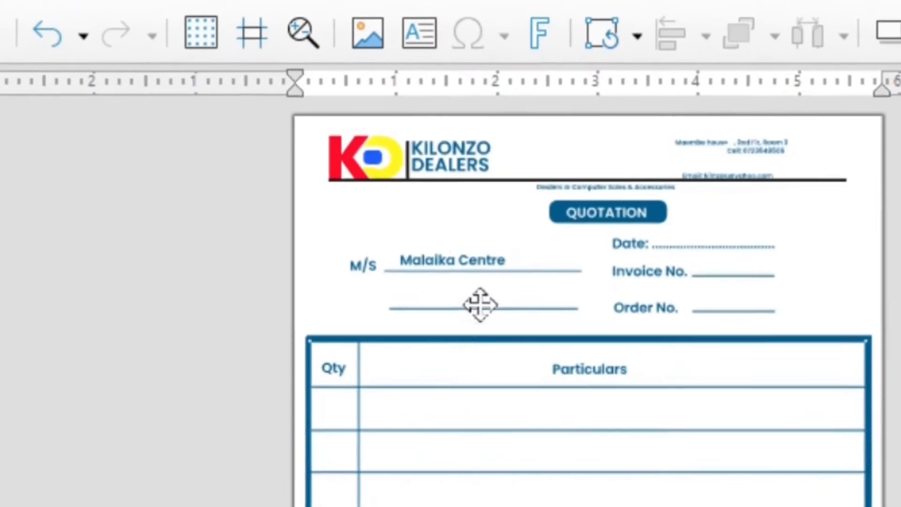
Step: Select and delete the old customer name text box on the M/S line
{"action": "left_click", "coordinate": [464, 227]}
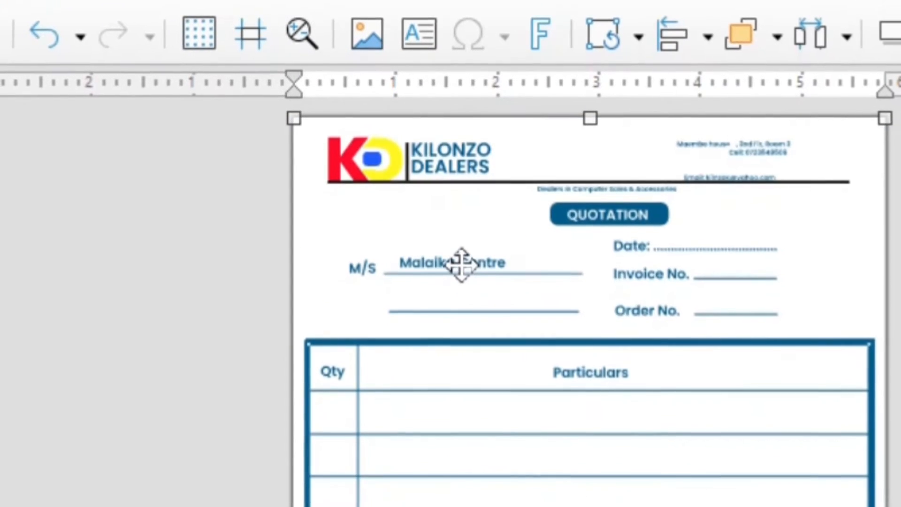
{"action": "left_click", "coordinate": [463, 268]}
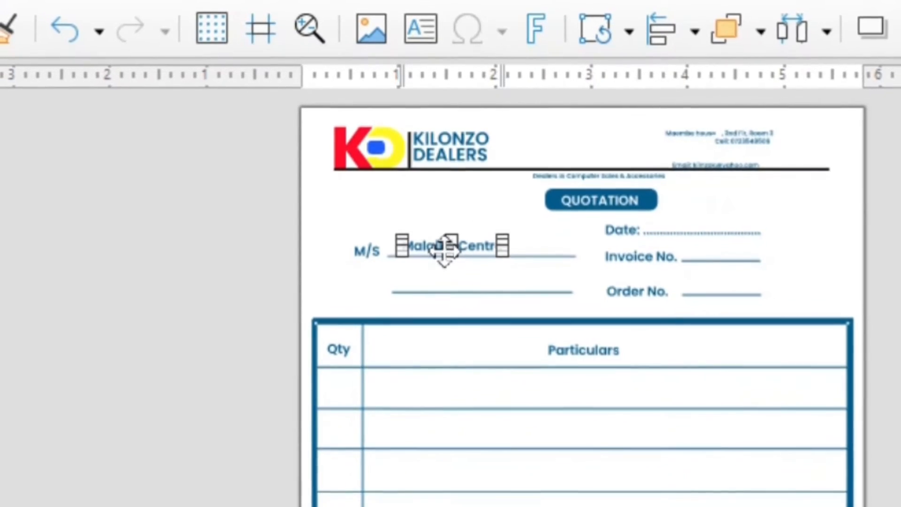
{"action": "key", "text": "Delete"}
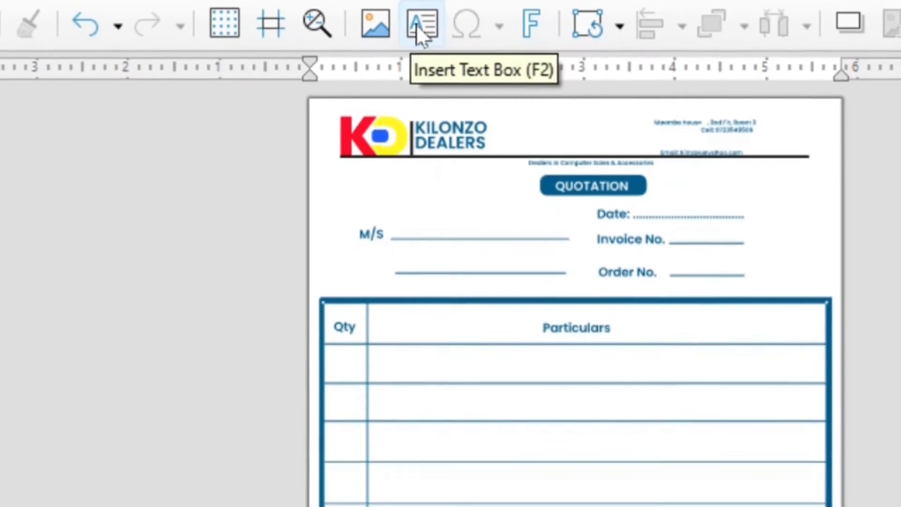
Step: Add a text box reading DMWOKX and position it on the M/S line
{"action": "left_click", "coordinate": [416, 24]}
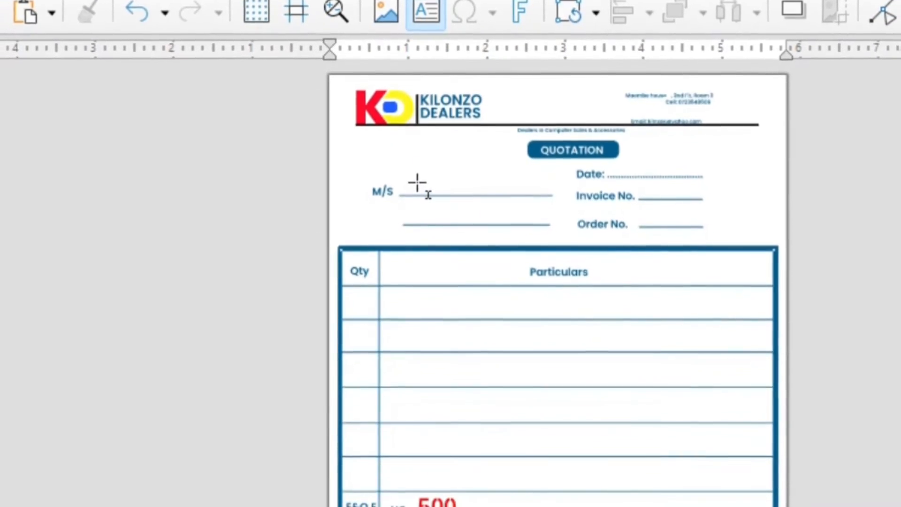
{"action": "left_click", "coordinate": [418, 190]}
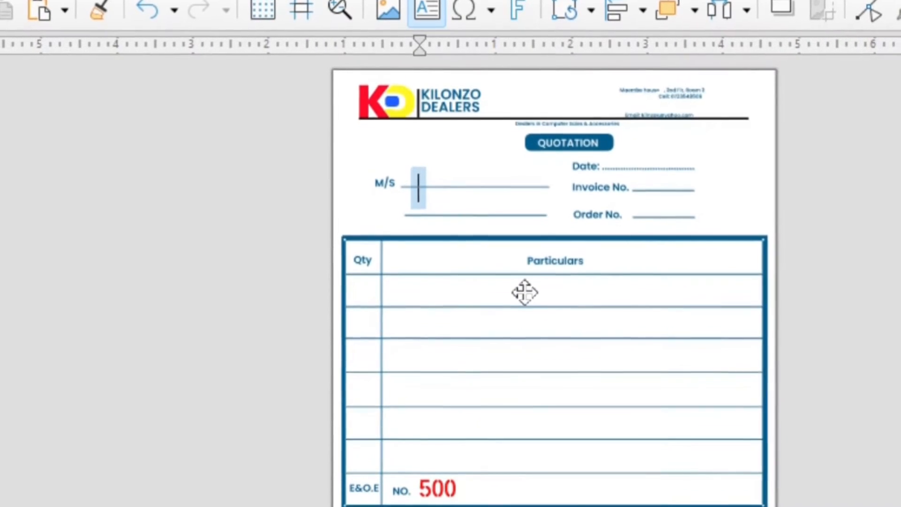
{"action": "type", "text": "DMW"}
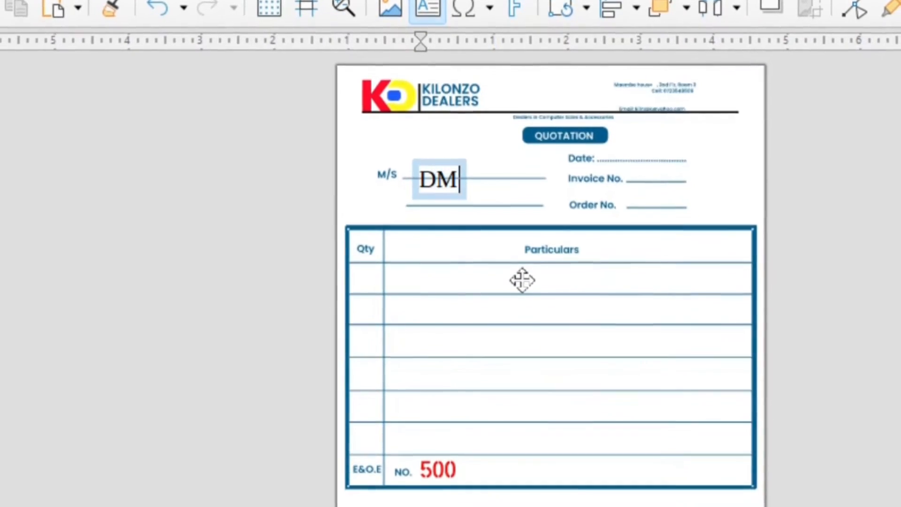
{"action": "type", "text": "OKX"}
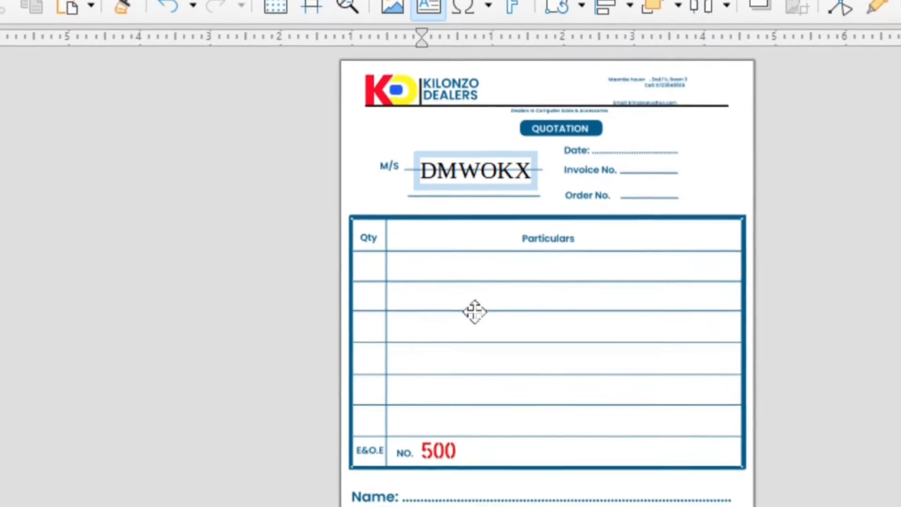
{"action": "left_click_drag", "start_coordinate": [535, 168], "coordinate": [526, 151]}
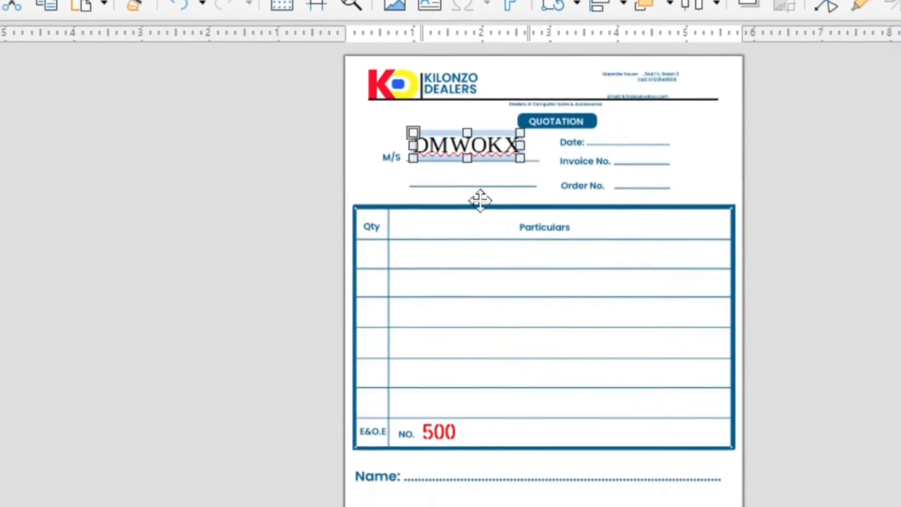
{"action": "left_click_drag", "start_coordinate": [468, 145], "coordinate": [468, 150]}
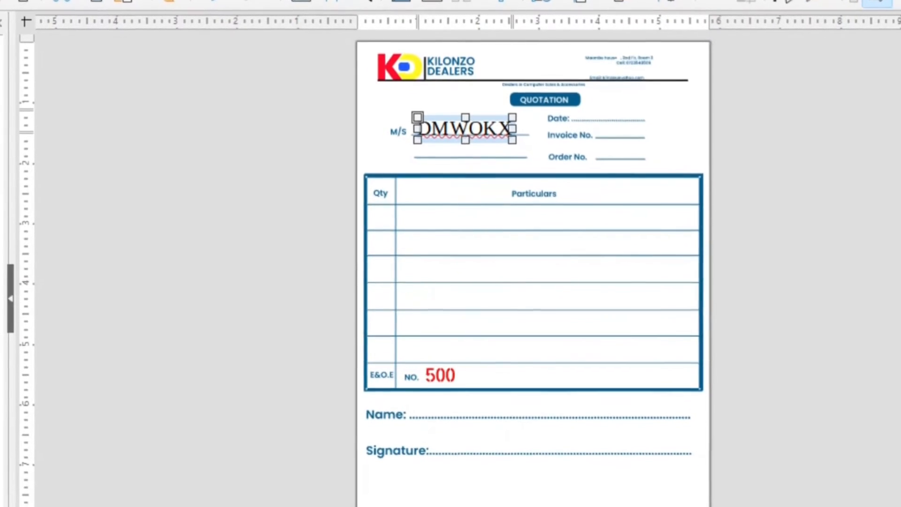
Step: Open the Default Drawing Style settings from the DMWOKX text box's context menu
{"action": "right_click", "coordinate": [461, 123]}
{"action": "right_click", "coordinate": [438, 117]}
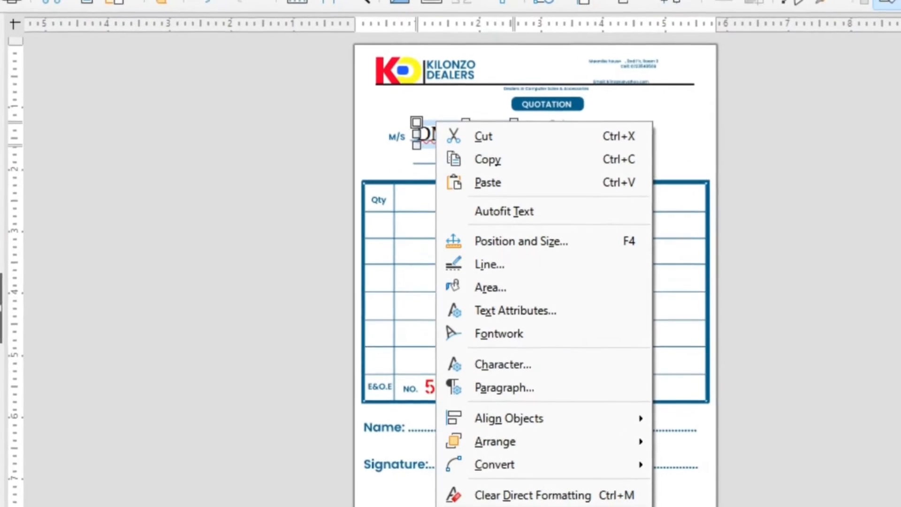
{"action": "left_click", "coordinate": [500, 506]}
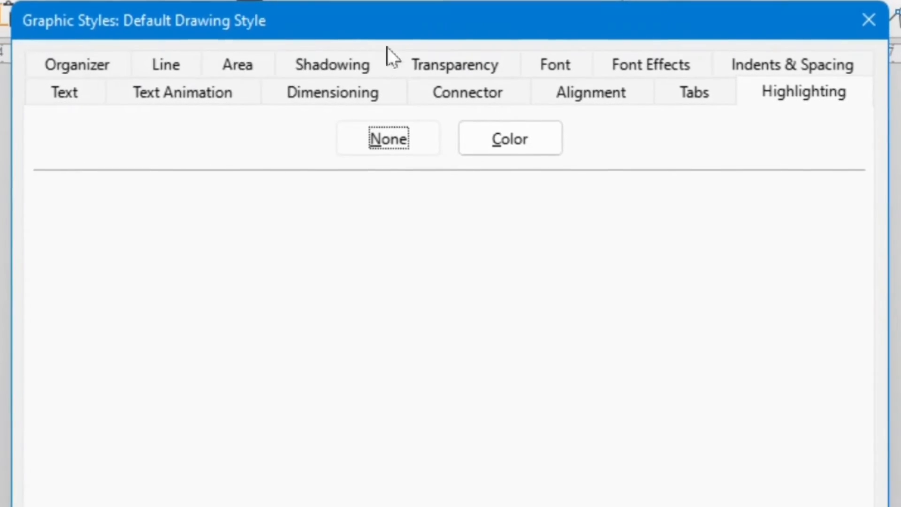
Step: Set the style's font to Lucida Fax Demibold, Bold, 14 pt and apply it
{"action": "left_click", "coordinate": [562, 58]}
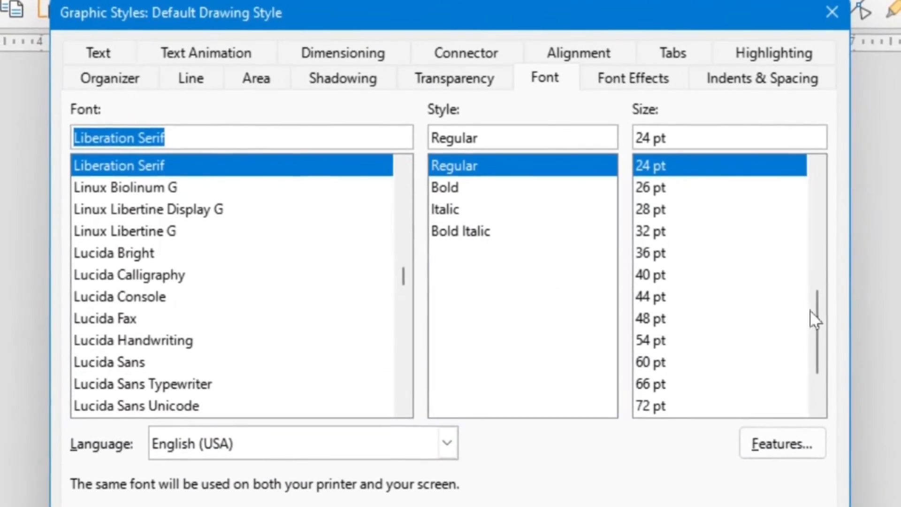
{"action": "left_click_drag", "start_coordinate": [814, 310], "coordinate": [804, 265]}
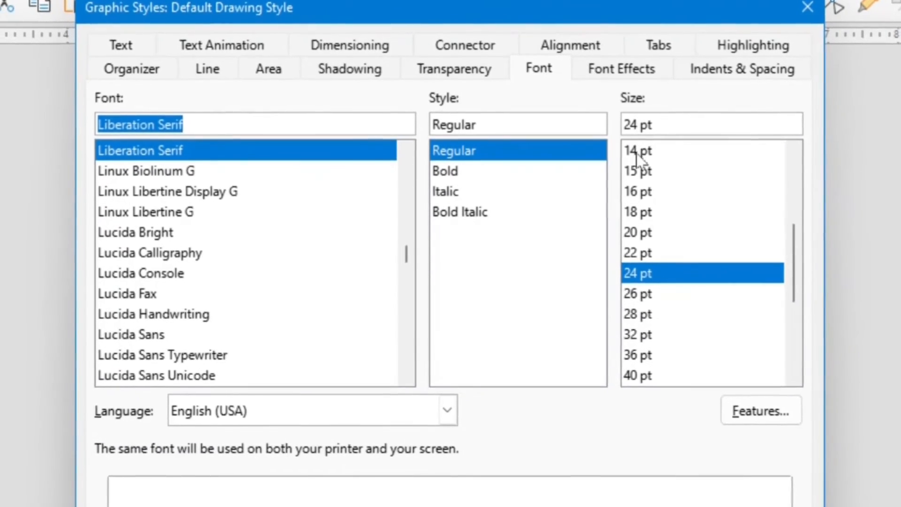
{"action": "left_click", "coordinate": [643, 160]}
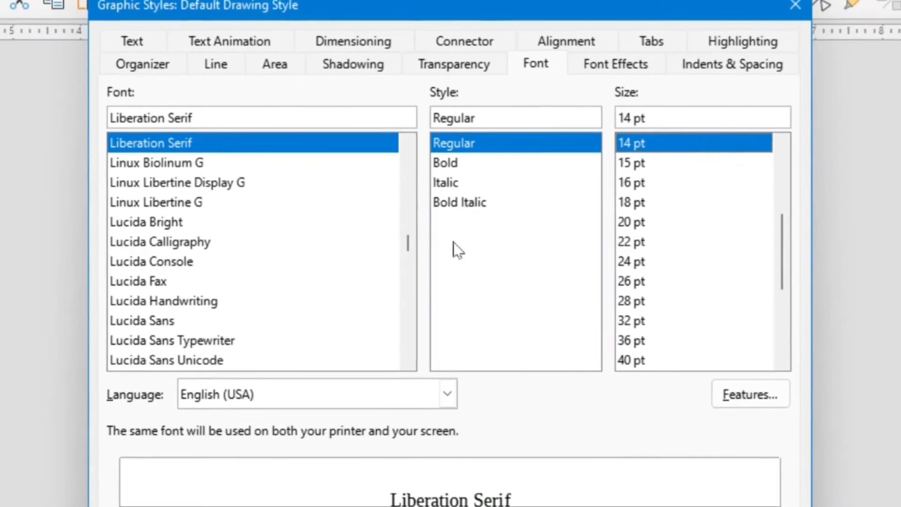
{"action": "left_click", "coordinate": [451, 161]}
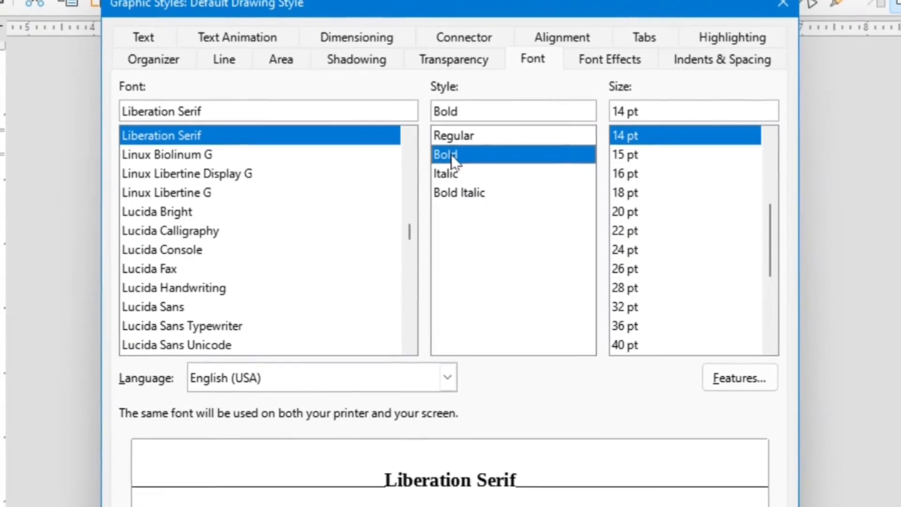
{"action": "left_click", "coordinate": [195, 264]}
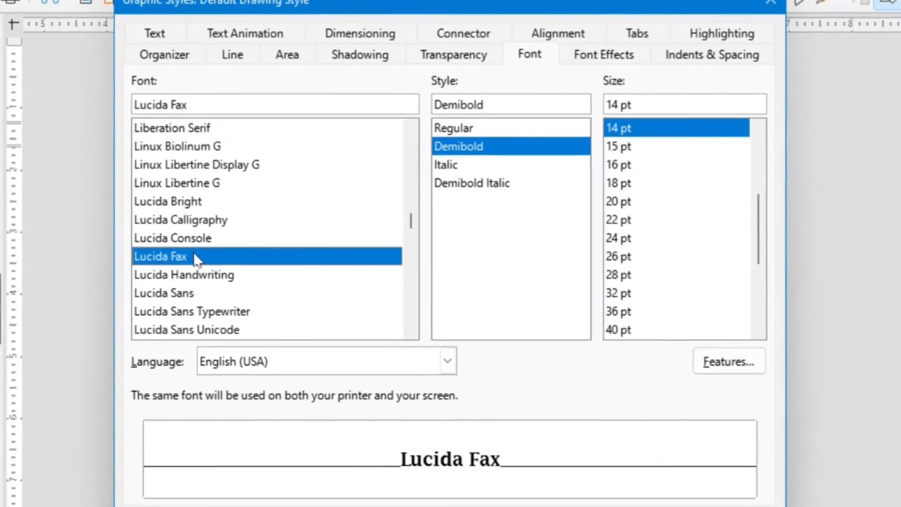
{"action": "scroll", "coordinate": [196, 258], "scroll_direction": "down", "scroll_amount": 5}
{"action": "scroll", "coordinate": [196, 251], "scroll_direction": "down", "scroll_amount": 20}
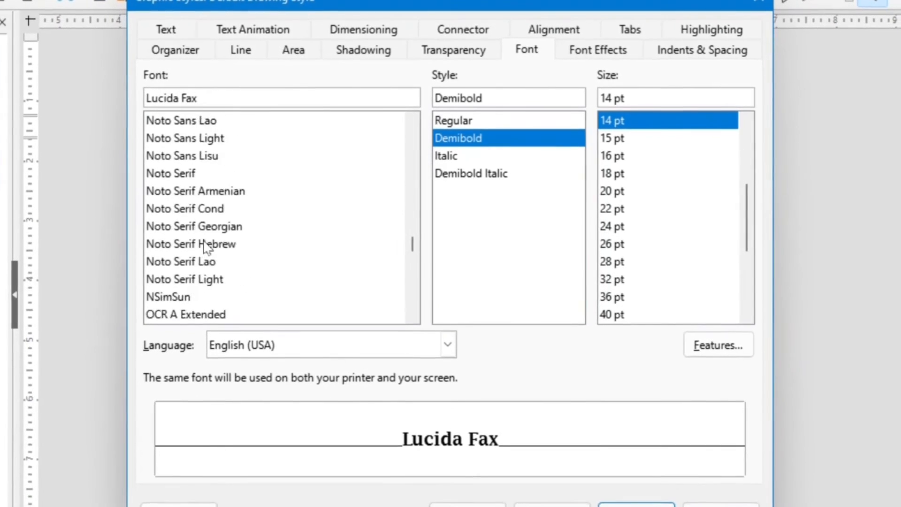
{"action": "scroll", "coordinate": [209, 242], "scroll_direction": "down", "scroll_amount": 20}
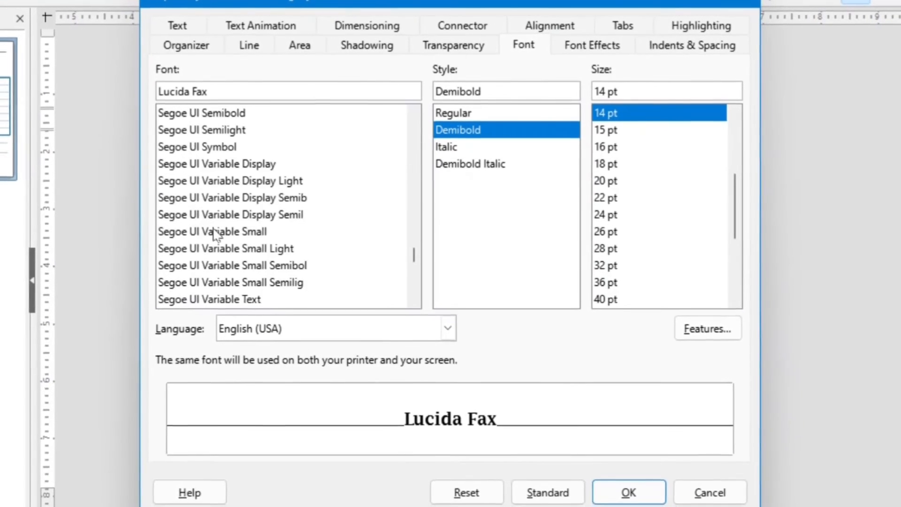
{"action": "scroll", "coordinate": [217, 230], "scroll_direction": "down", "scroll_amount": 12}
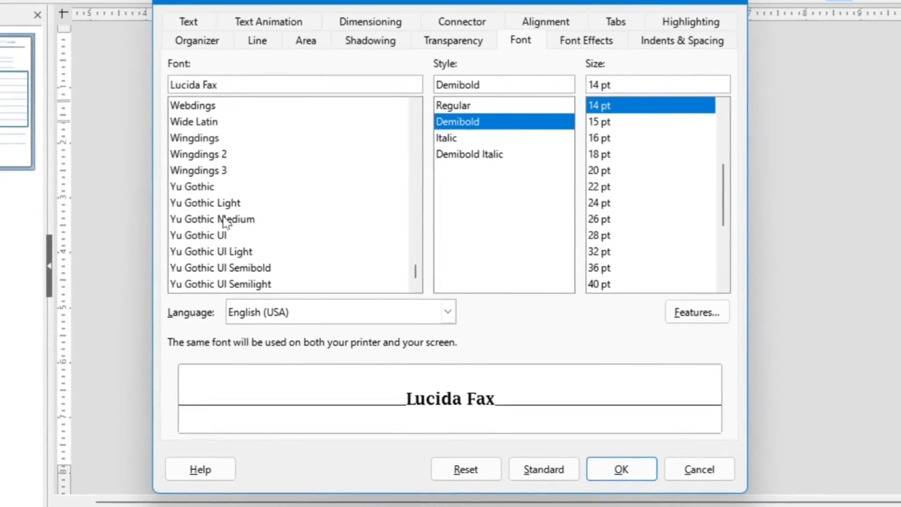
{"action": "scroll", "coordinate": [225, 218], "scroll_direction": "up", "scroll_amount": 20}
{"action": "scroll", "coordinate": [225, 218], "scroll_direction": "up", "scroll_amount": 20}
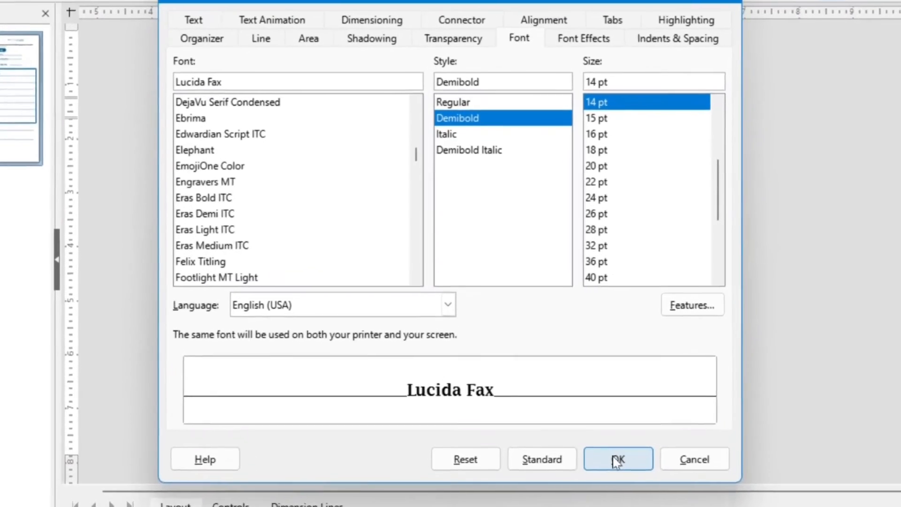
{"action": "left_click", "coordinate": [612, 441]}
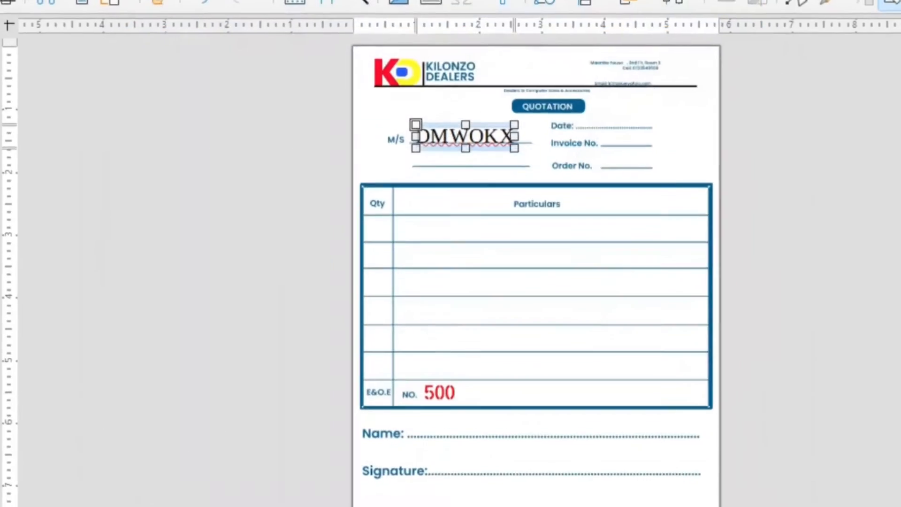
Step: Nudge the customer name text box slightly right and down onto the M/S line, then deselect it
{"action": "left_click", "coordinate": [476, 194]}
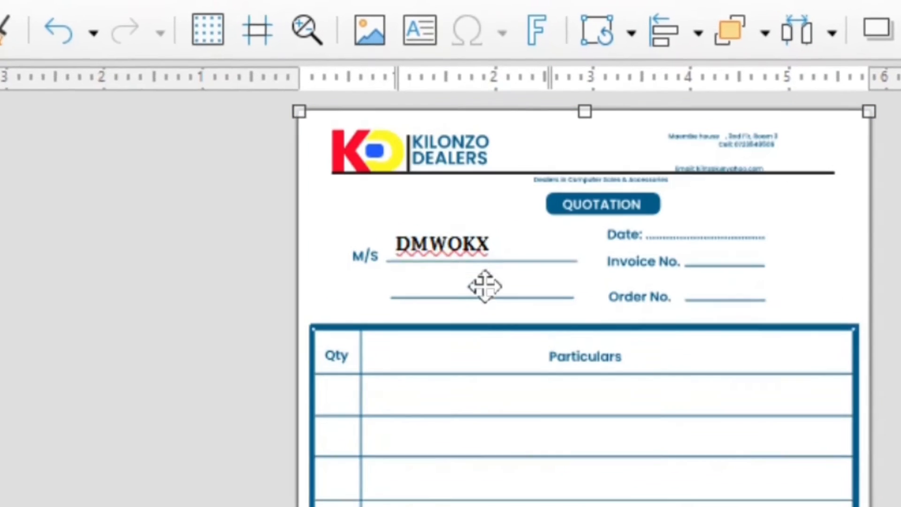
{"action": "left_click_drag", "start_coordinate": [442, 245], "coordinate": [446, 248]}
{"action": "left_click", "coordinate": [585, 505]}
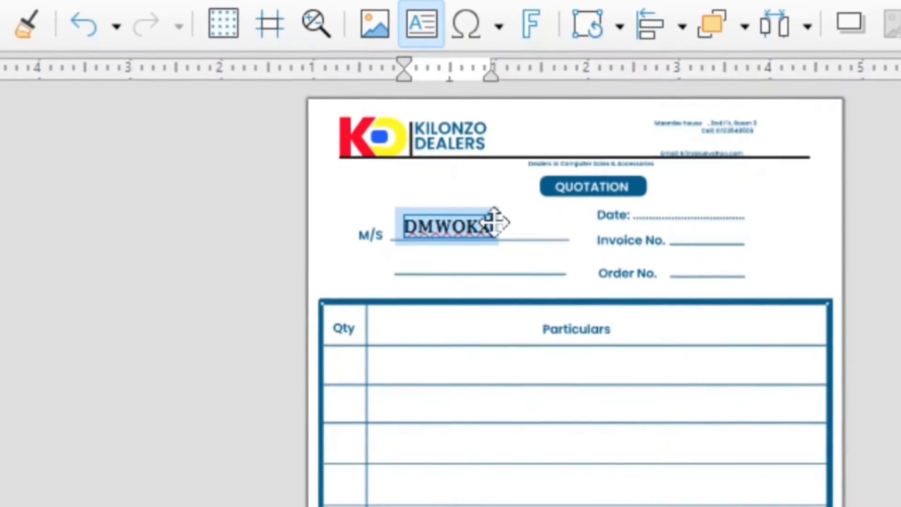
{"action": "left_click", "coordinate": [302, 268]}
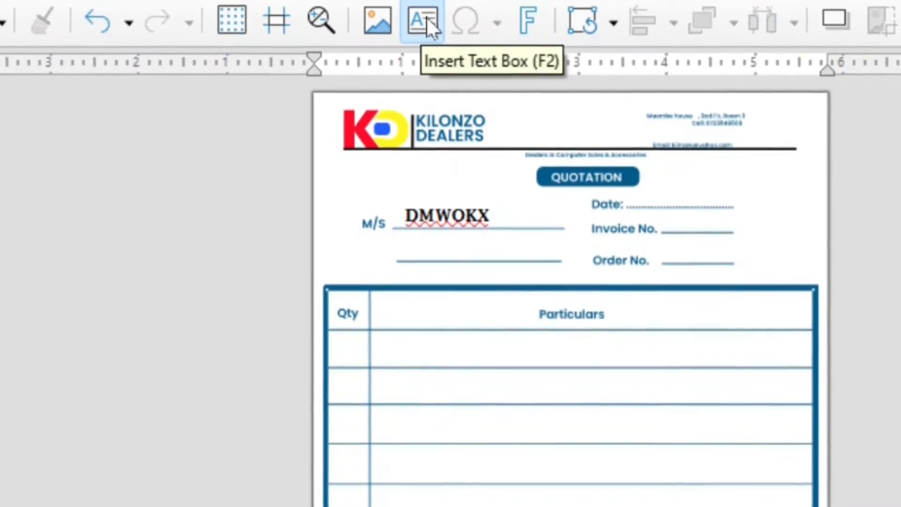
Step: Add a text box with quantity 1 in the first Qty cell
{"action": "left_click", "coordinate": [426, 19]}
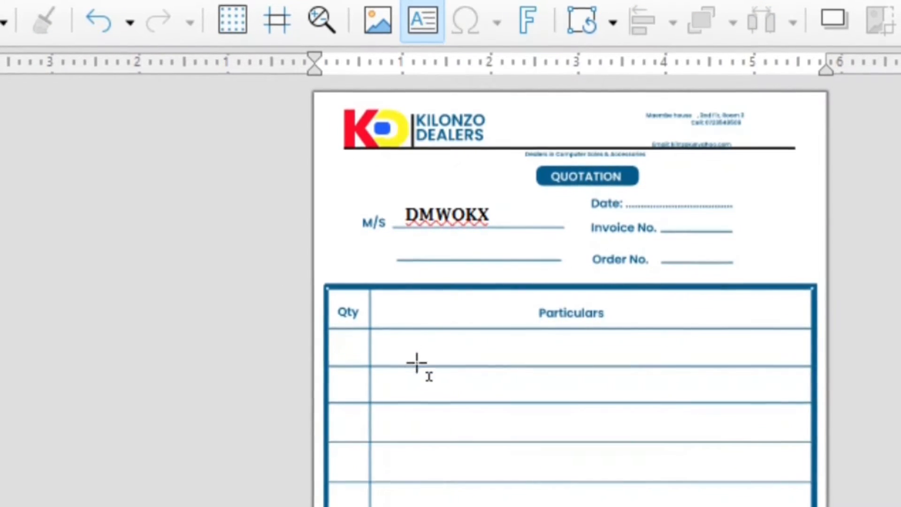
{"action": "left_click", "coordinate": [354, 345]}
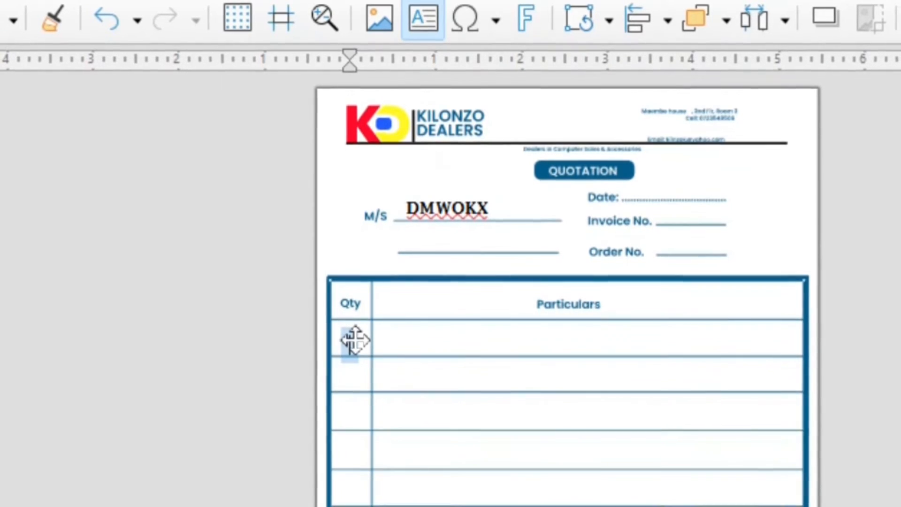
{"action": "type", "text": "1"}
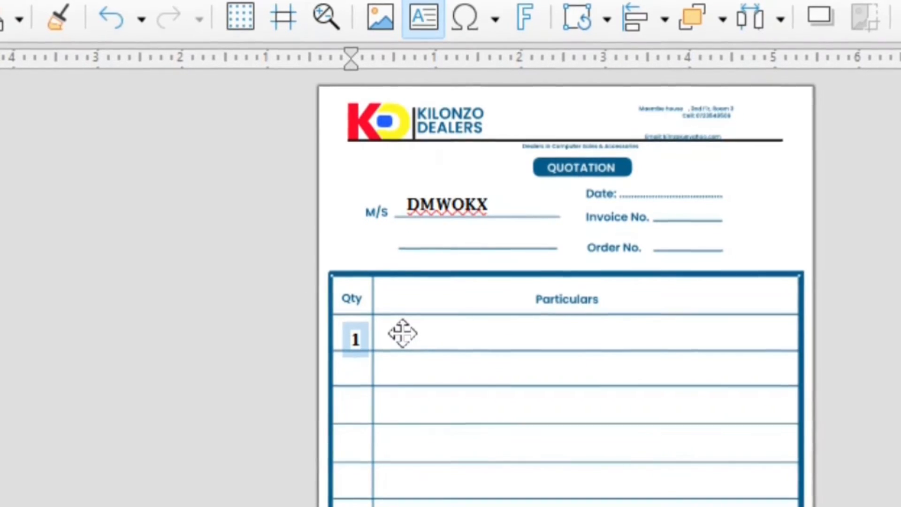
Step: Add text boxes listing APPLES, MAONGOES, bANANAS and ORANGES in the Particulars rows
{"action": "left_click", "coordinate": [413, 29]}
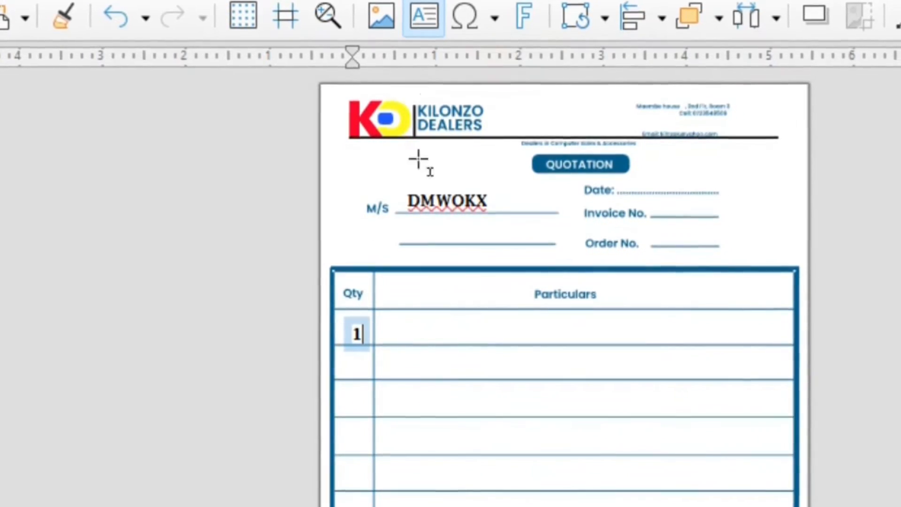
{"action": "left_click", "coordinate": [397, 325]}
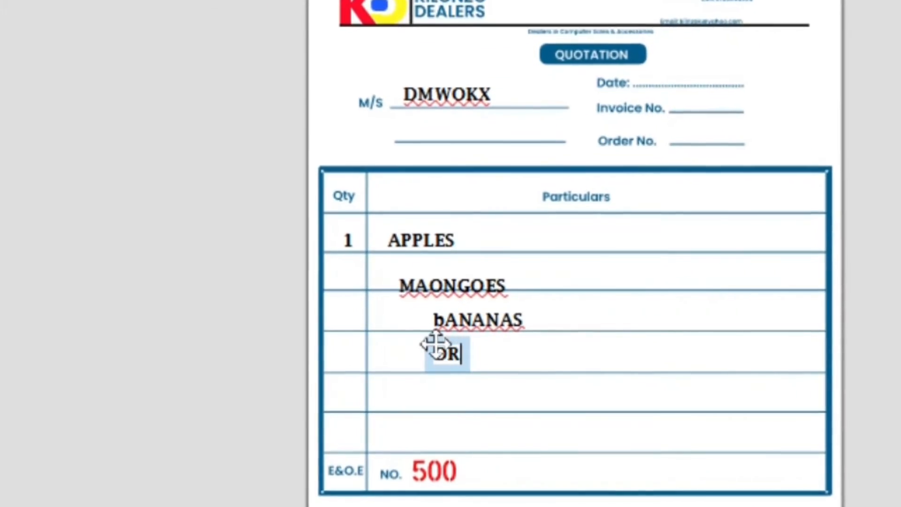
{"action": "type", "text": "GES"}
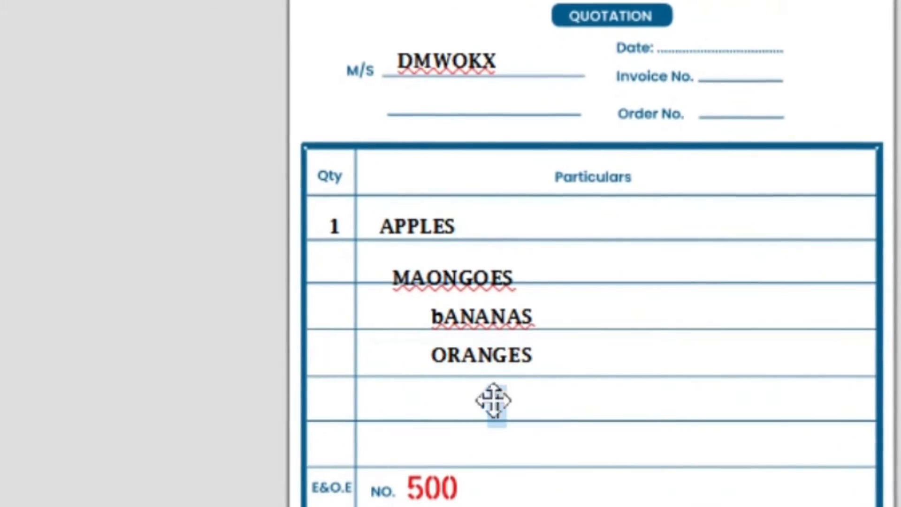
{"action": "key", "text": "Left"}
{"action": "key", "text": "Left"}
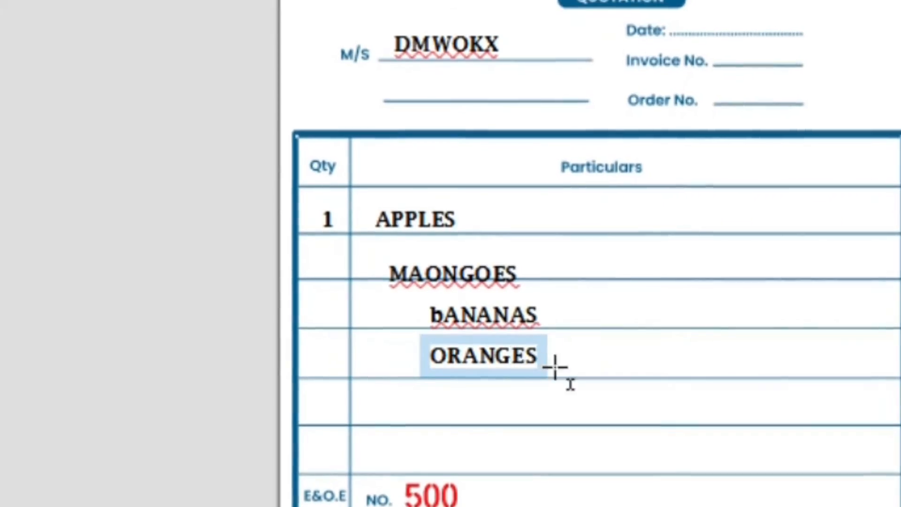
Step: Select the ORANGES text box to reposition it
{"action": "left_click", "coordinate": [555, 354]}
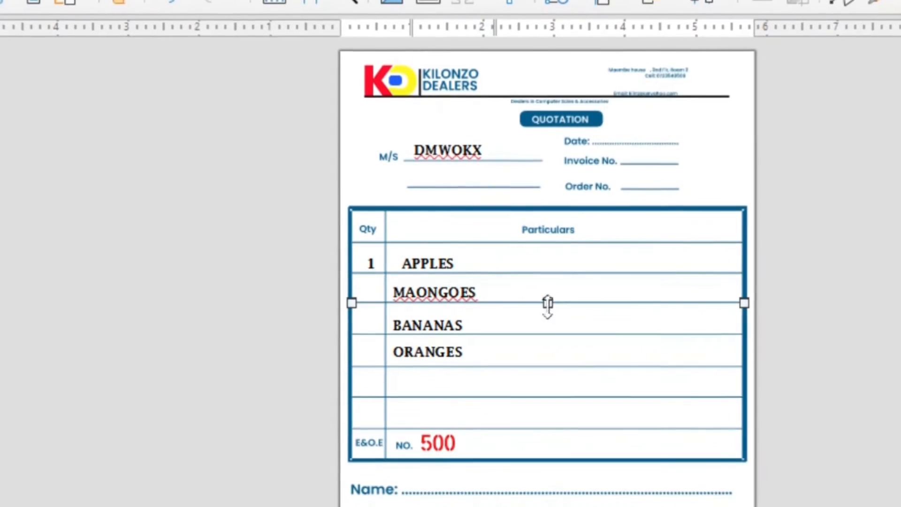
Step: Select the APPLES text box and shift it left to align with the other items
{"action": "left_click", "coordinate": [474, 270]}
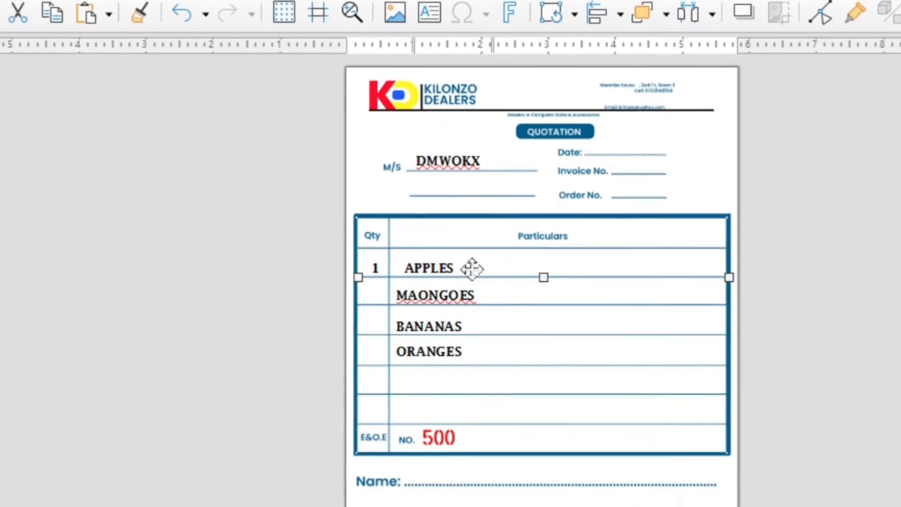
{"action": "left_click", "coordinate": [446, 267]}
{"action": "double_click", "coordinate": [444, 268]}
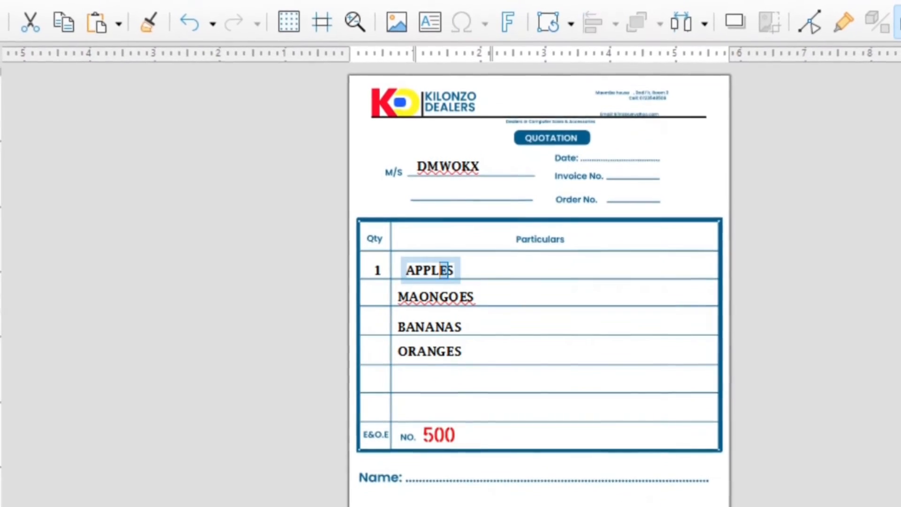
{"action": "left_click", "coordinate": [477, 268]}
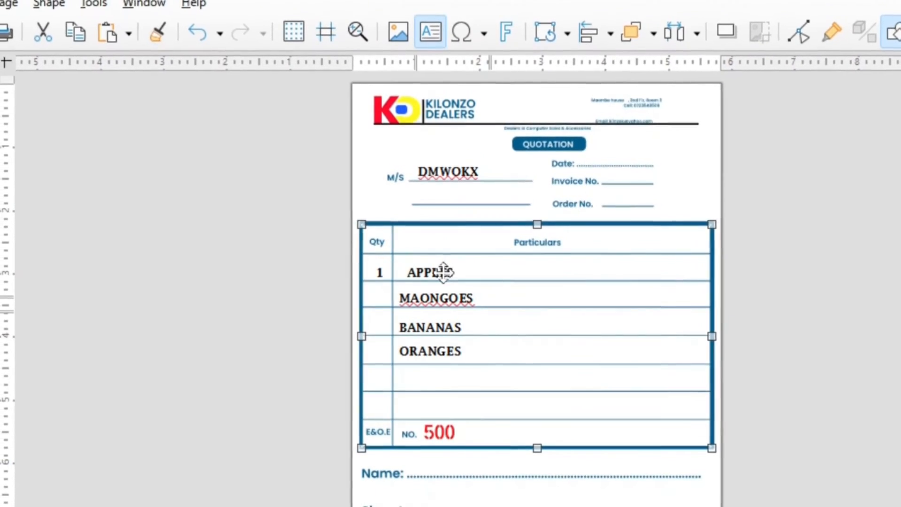
{"action": "left_click", "coordinate": [439, 271]}
{"action": "left_click", "coordinate": [471, 280]}
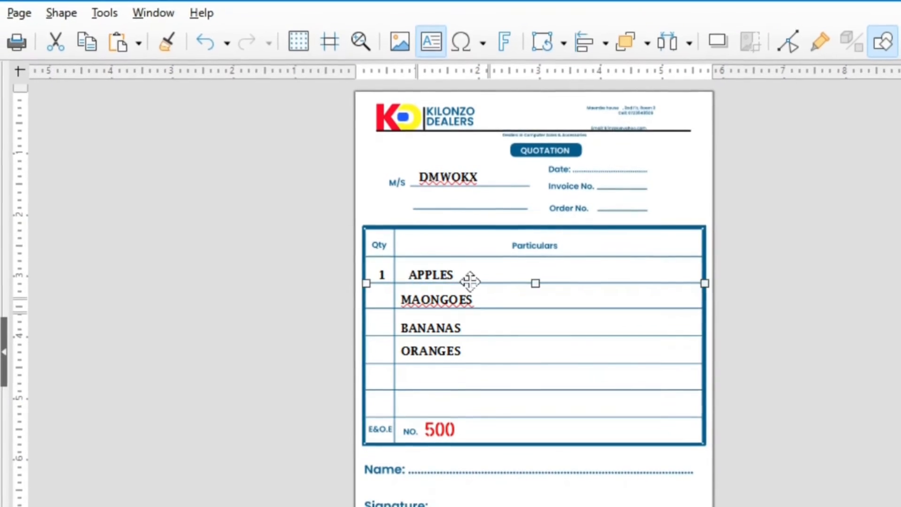
{"action": "left_click", "coordinate": [436, 273]}
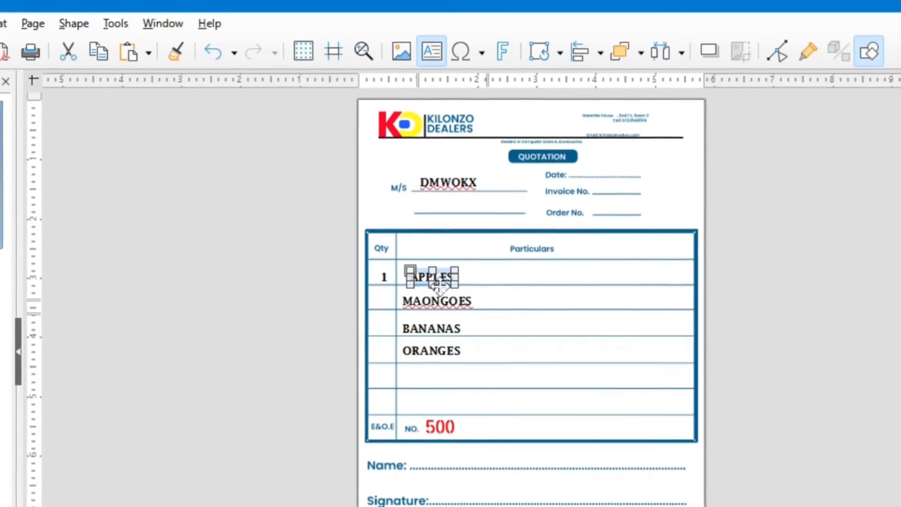
{"action": "left_click", "coordinate": [531, 333]}
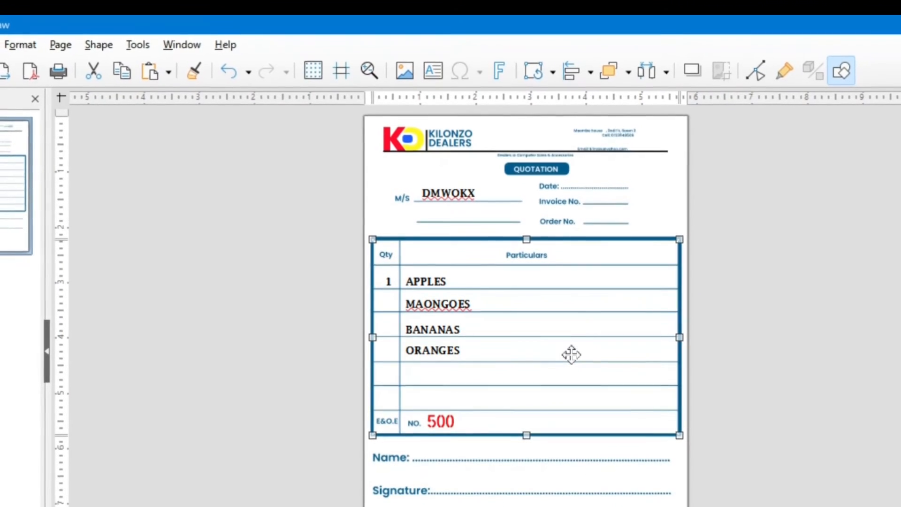
Step: Start a new text box on the Name line with the Text Box tool
{"action": "left_click", "coordinate": [439, 457]}
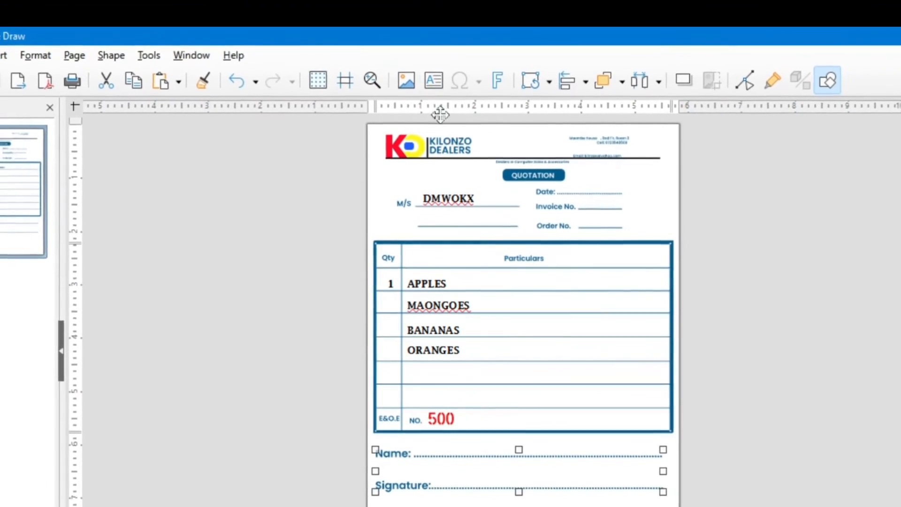
{"action": "left_click", "coordinate": [434, 80]}
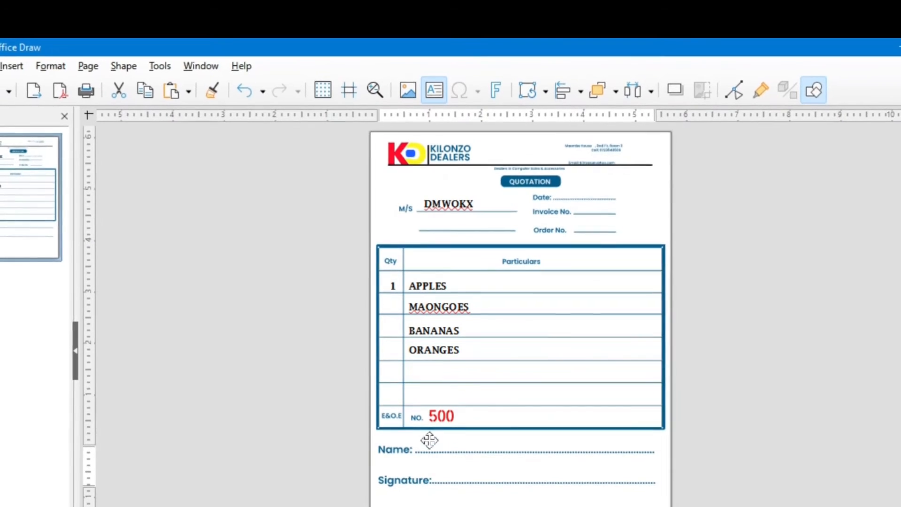
{"action": "left_click", "coordinate": [429, 441]}
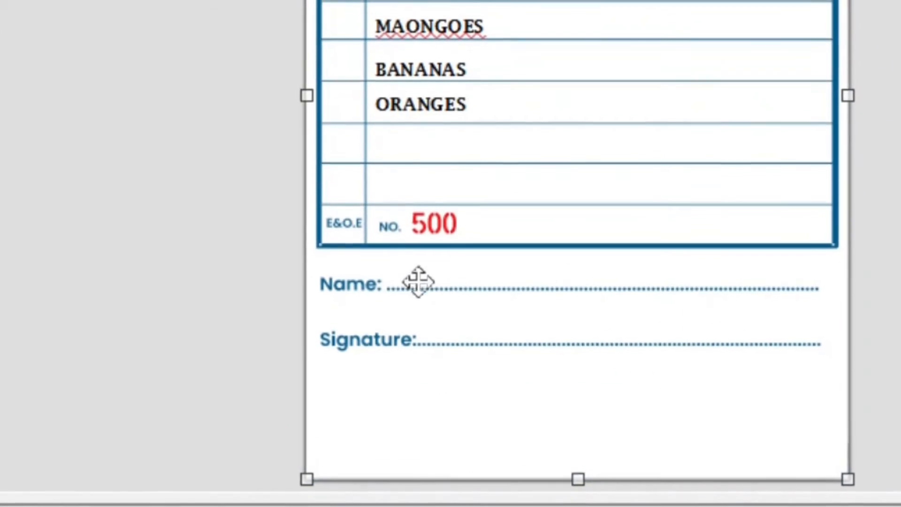
Step: Type the customer's full name in a text box on the Name line
{"action": "left_click", "coordinate": [436, 443]}
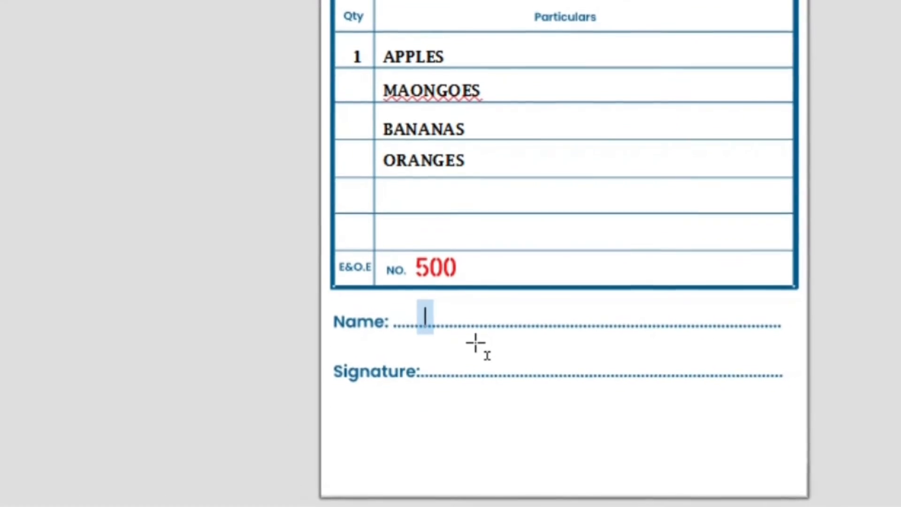
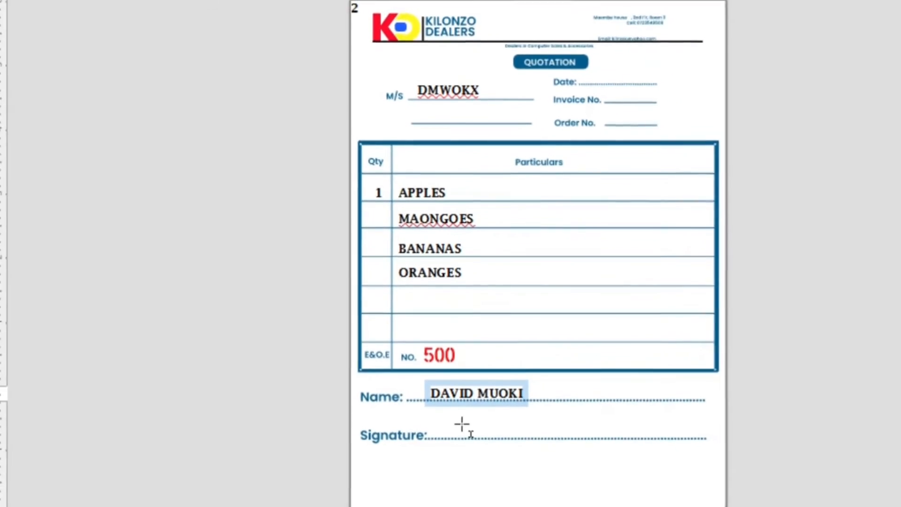
{"action": "left_click", "coordinate": [463, 431]}
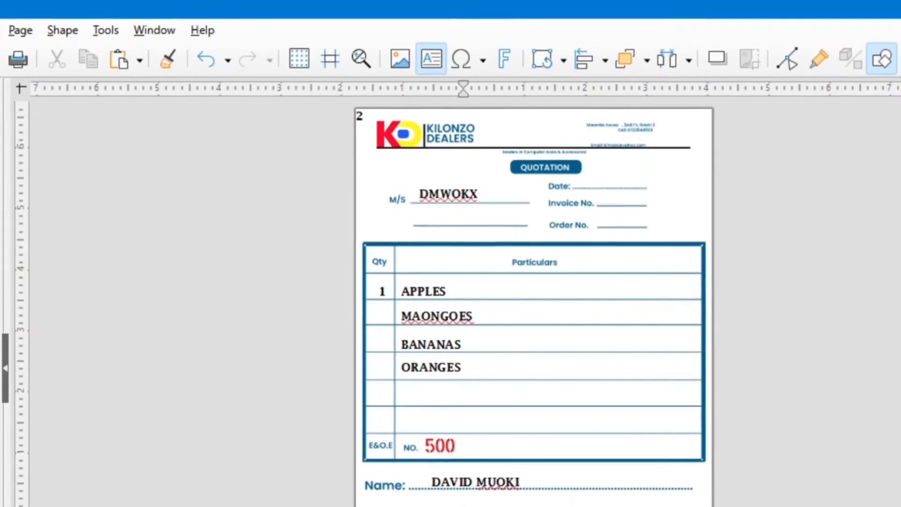
{"action": "left_click", "coordinate": [1, 30]}
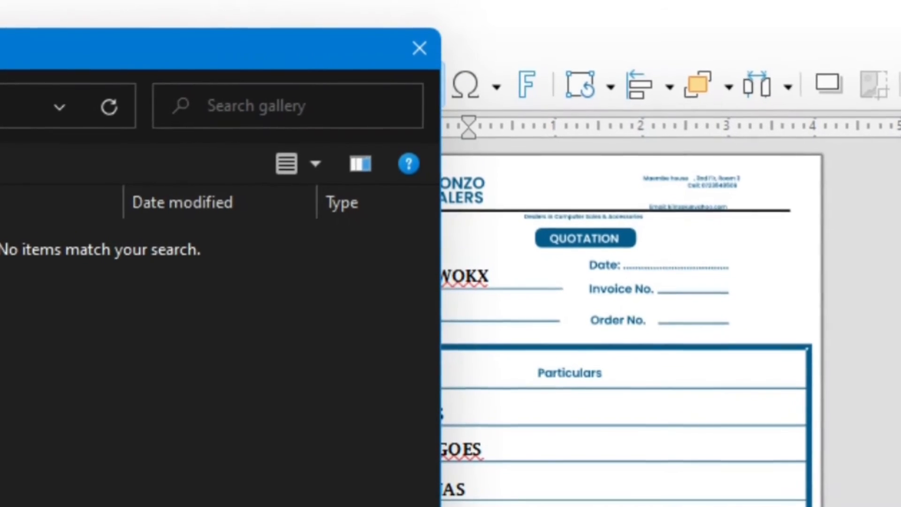
{"action": "key", "text": "Escape"}
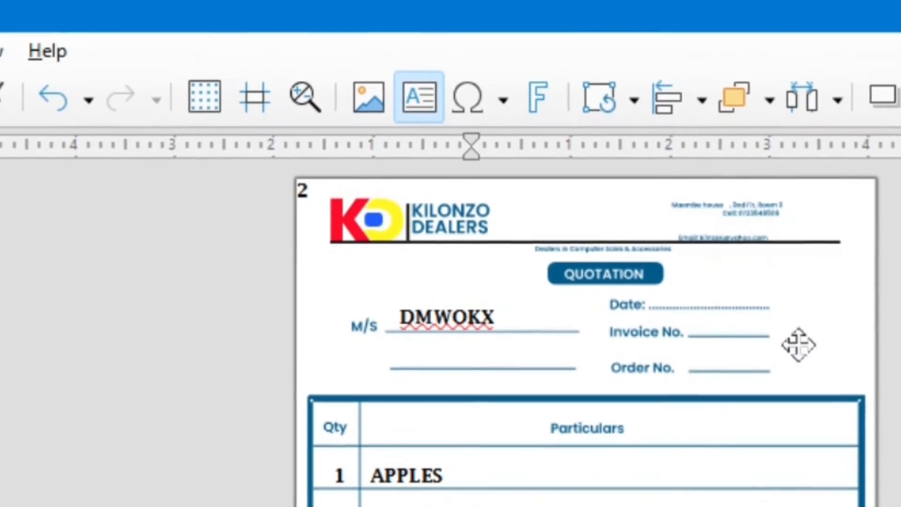
Step: Enter the date 12/08/2021 on the Date line and drag it beside the label
{"action": "left_click", "coordinate": [678, 297]}
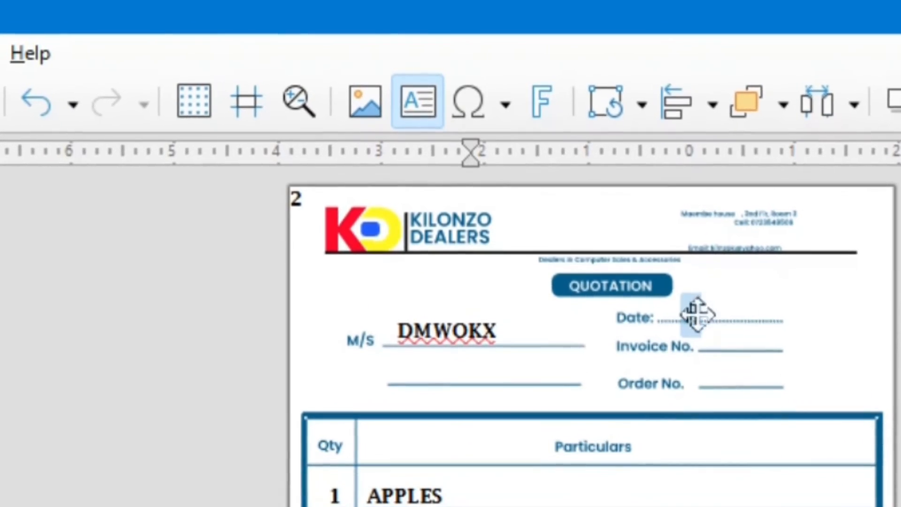
{"action": "type", "text": "2"}
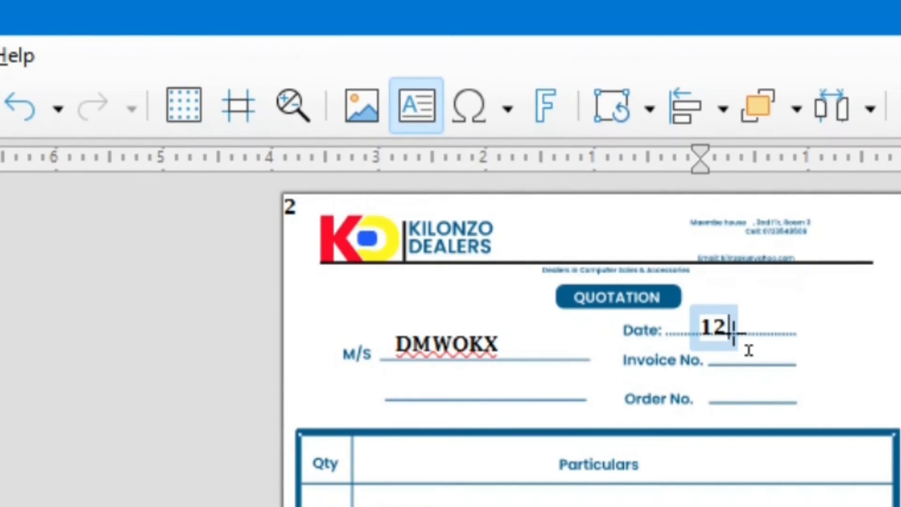
{"action": "type", "text": "/08"}
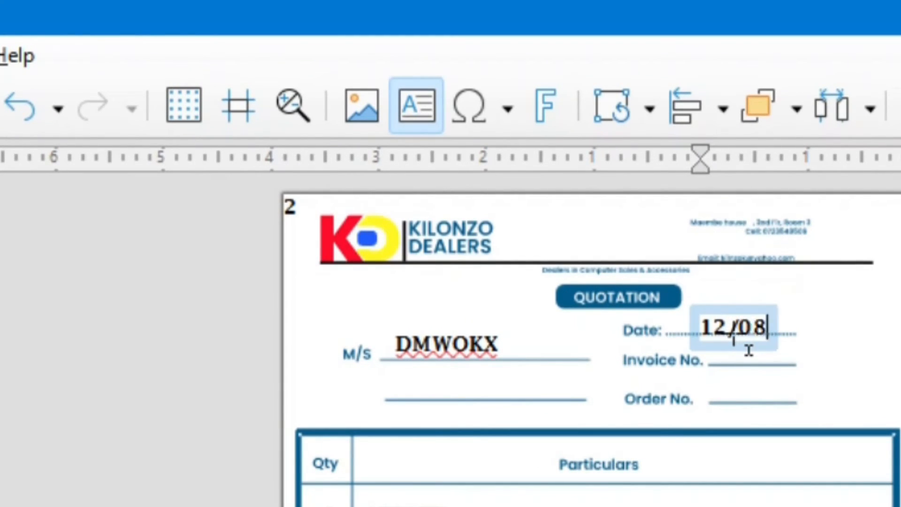
{"action": "type", "text": "/"}
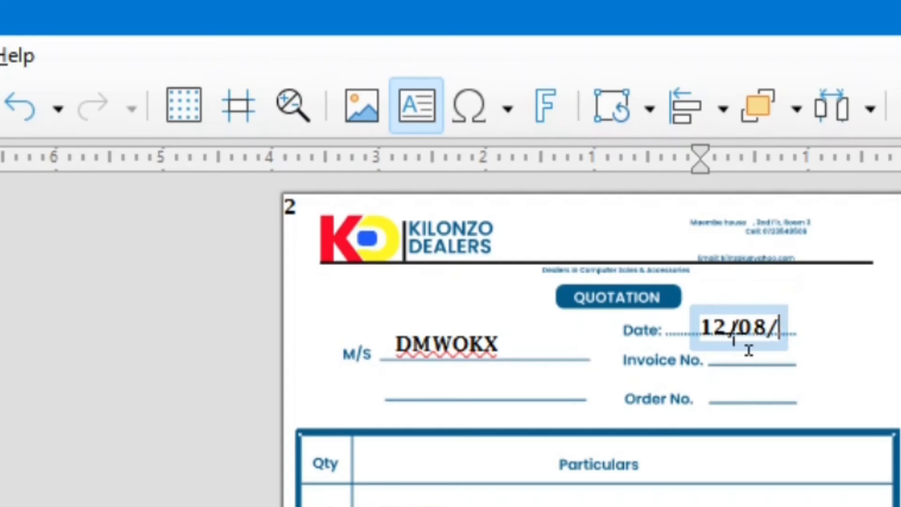
{"action": "type", "text": "2021"}
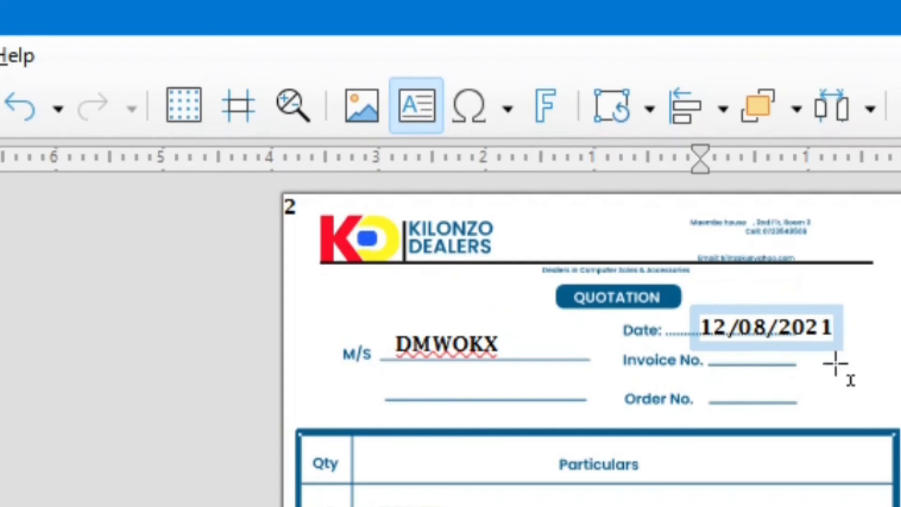
{"action": "left_click_drag", "start_coordinate": [839, 361], "coordinate": [859, 404]}
{"action": "left_click", "coordinate": [858, 314]}
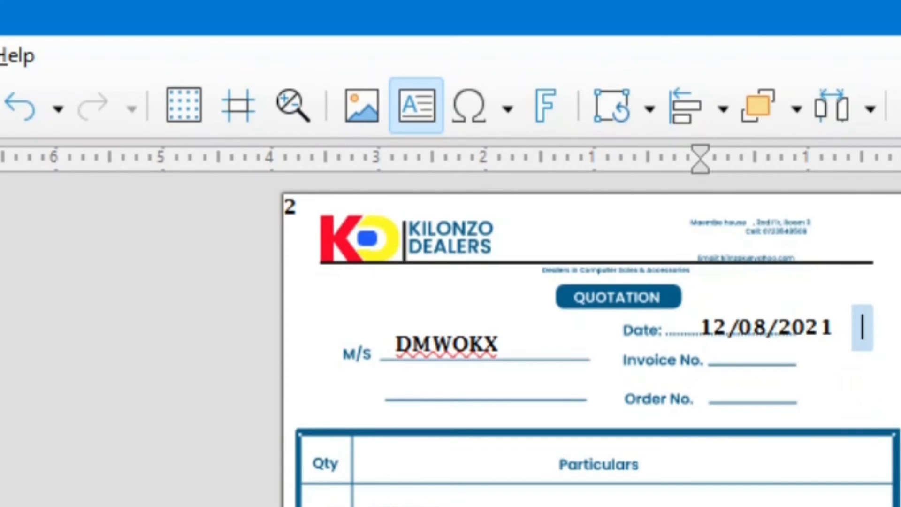
{"action": "left_click", "coordinate": [806, 327]}
{"action": "left_click", "coordinate": [840, 335]}
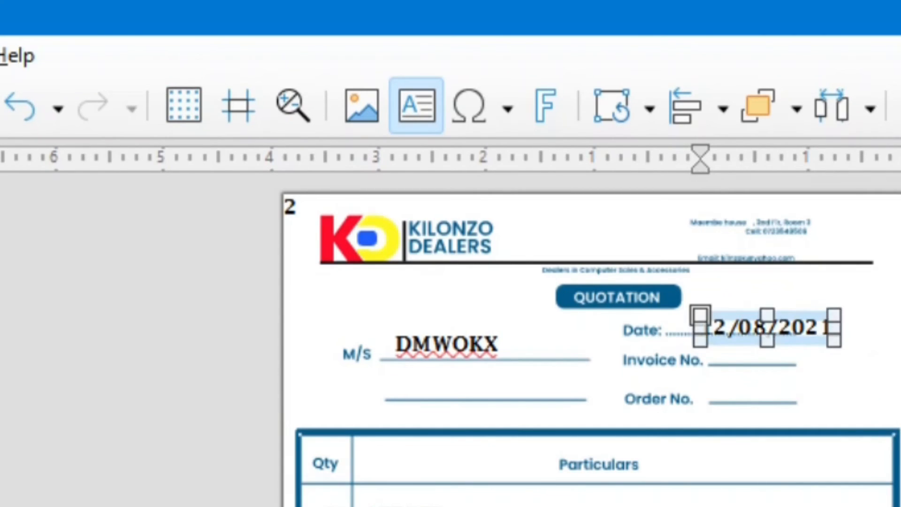
{"action": "left_click_drag", "start_coordinate": [794, 341], "coordinate": [769, 331]}
{"action": "left_click", "coordinate": [876, 368]}
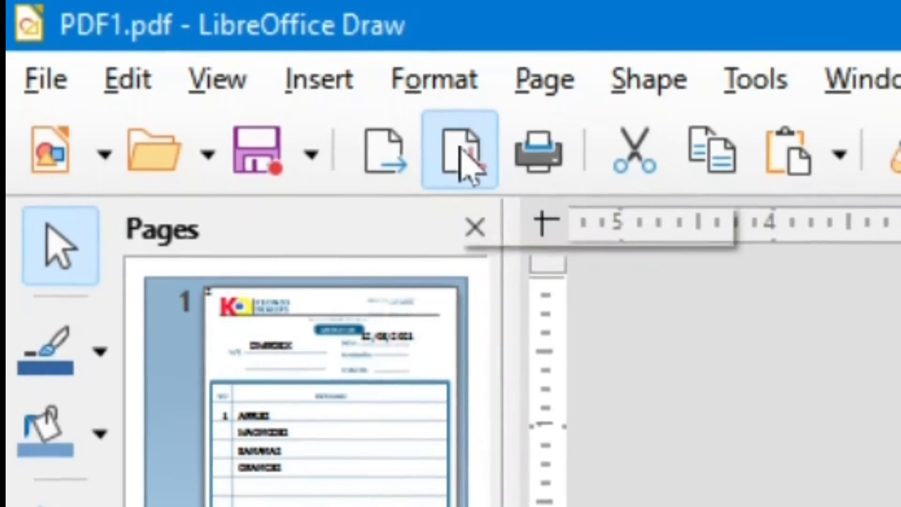
{"action": "left_click", "coordinate": [402, 136]}
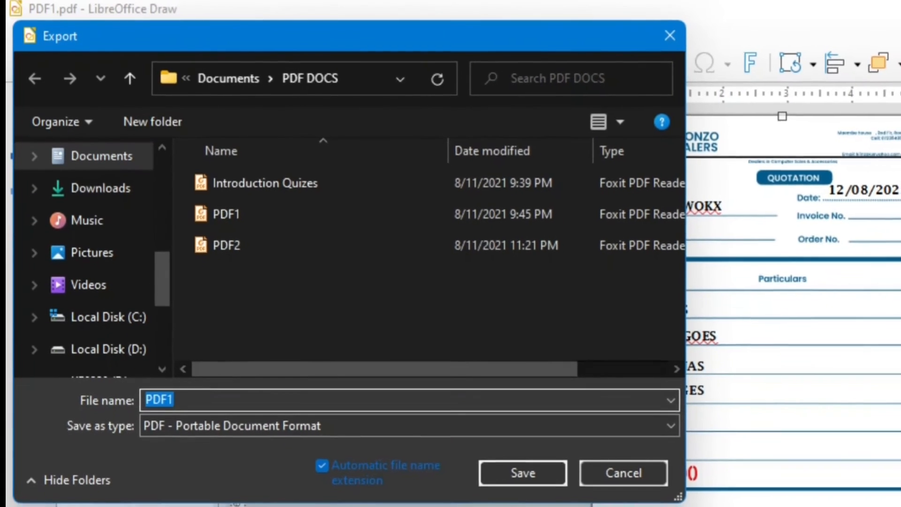
{"action": "left_click", "coordinate": [175, 400]}
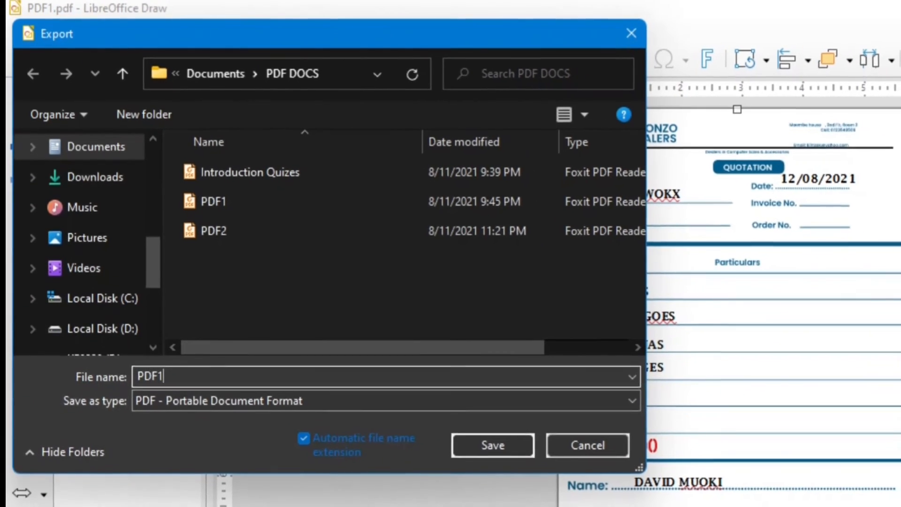
{"action": "key", "text": "BackSpace"}
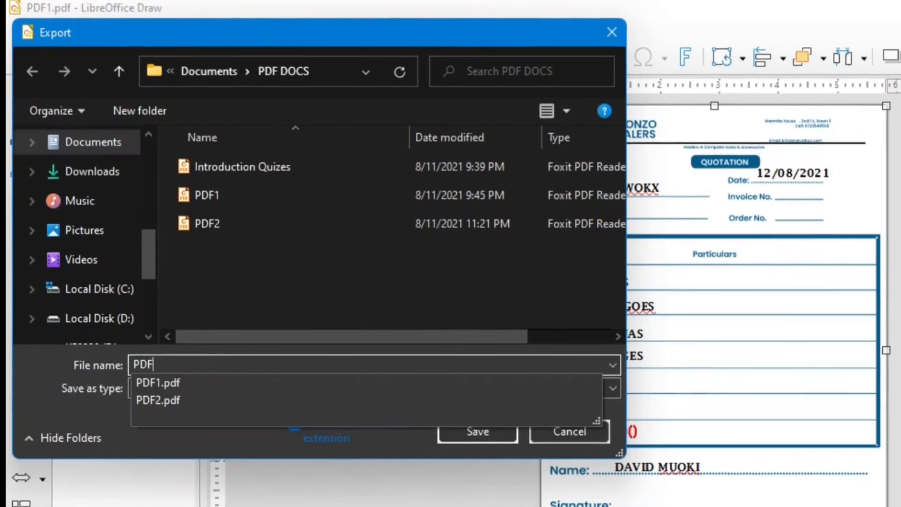
{"action": "type", "text": "2"}
{"action": "key", "text": "BackSpace"}
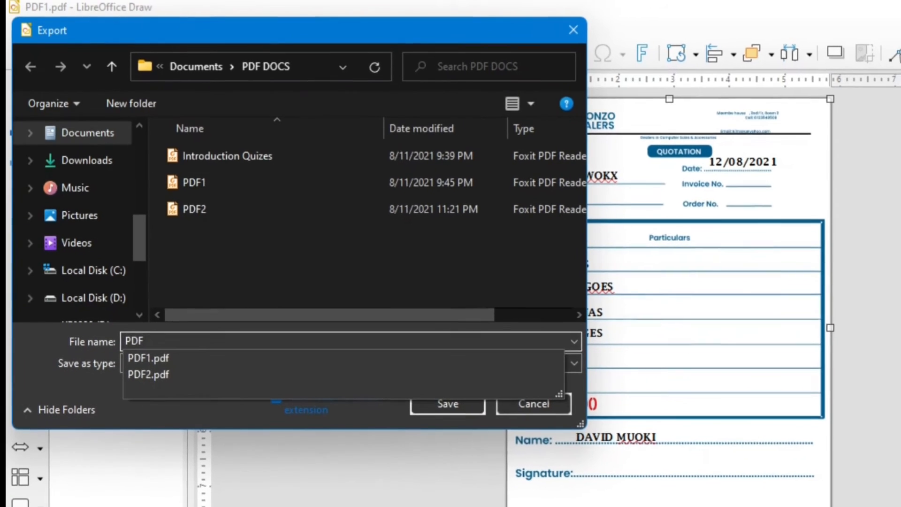
{"action": "type", "text": "3"}
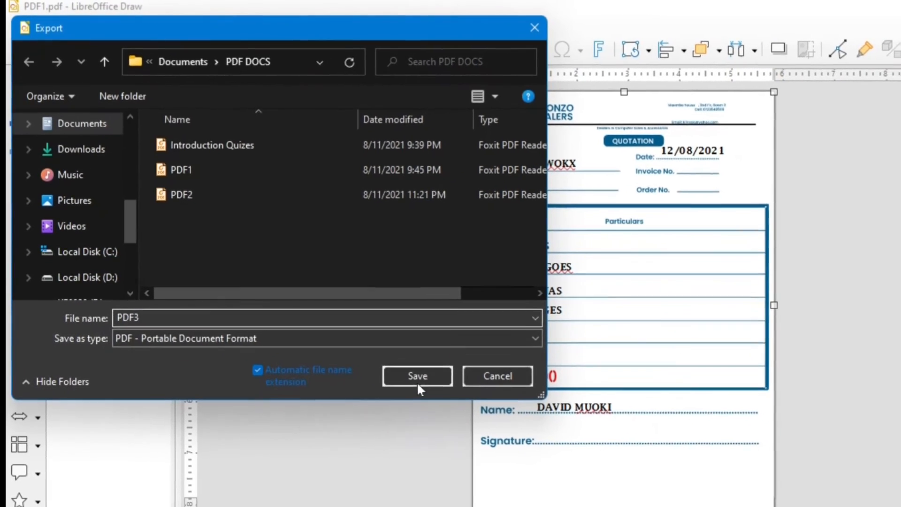
{"action": "left_click", "coordinate": [437, 394]}
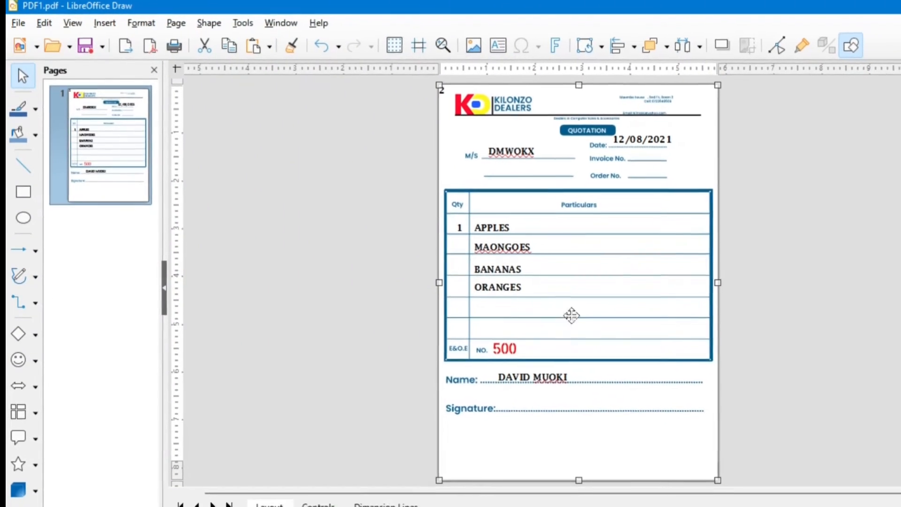
Step: Minimize Draw and open PDF3 from the PDF DOCS folder in File Explorer
{"action": "left_click", "coordinate": [897, 6]}
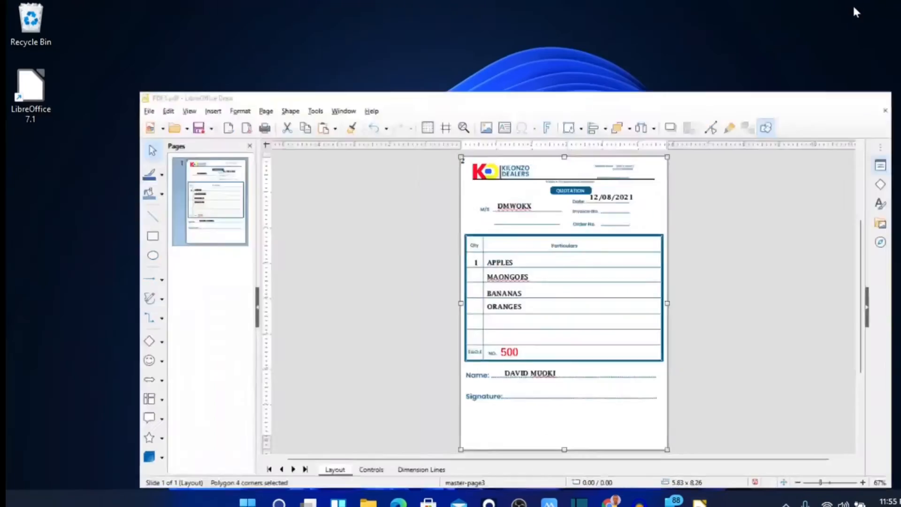
{"action": "left_click", "coordinate": [365, 501]}
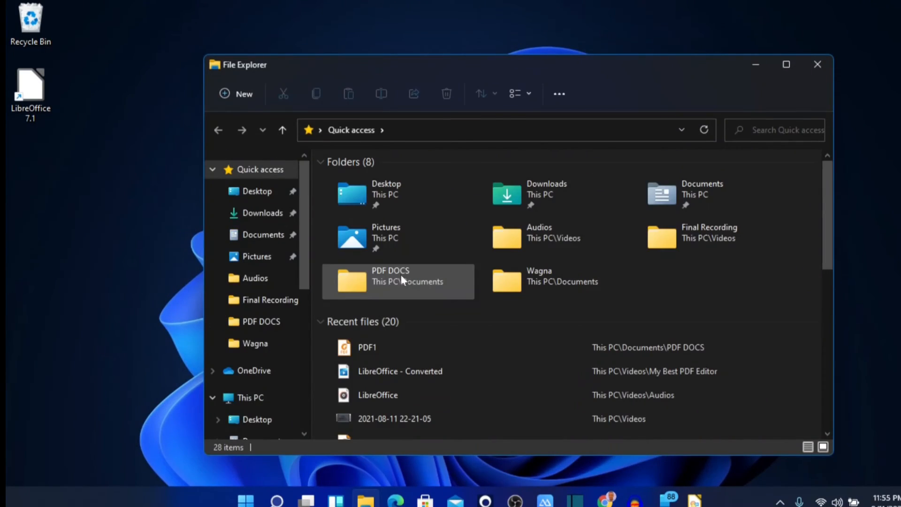
{"action": "left_click", "coordinate": [393, 277]}
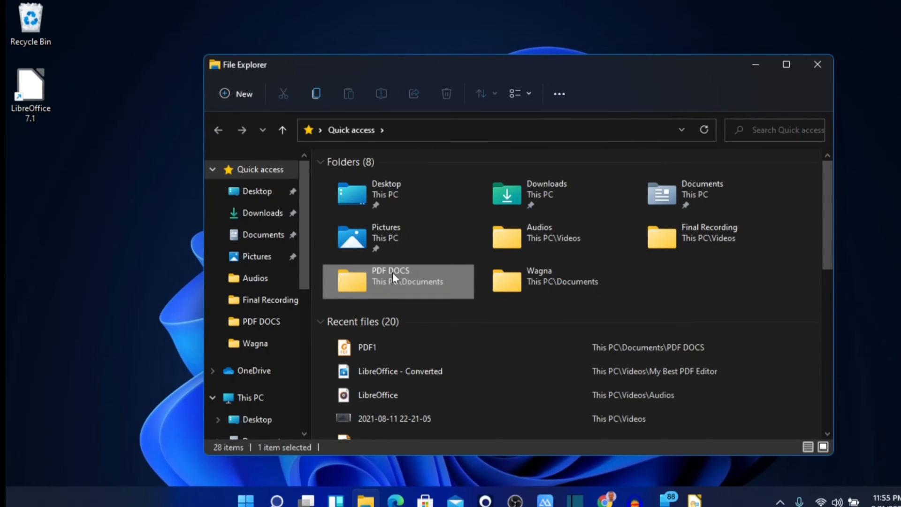
{"action": "double_click", "coordinate": [392, 273]}
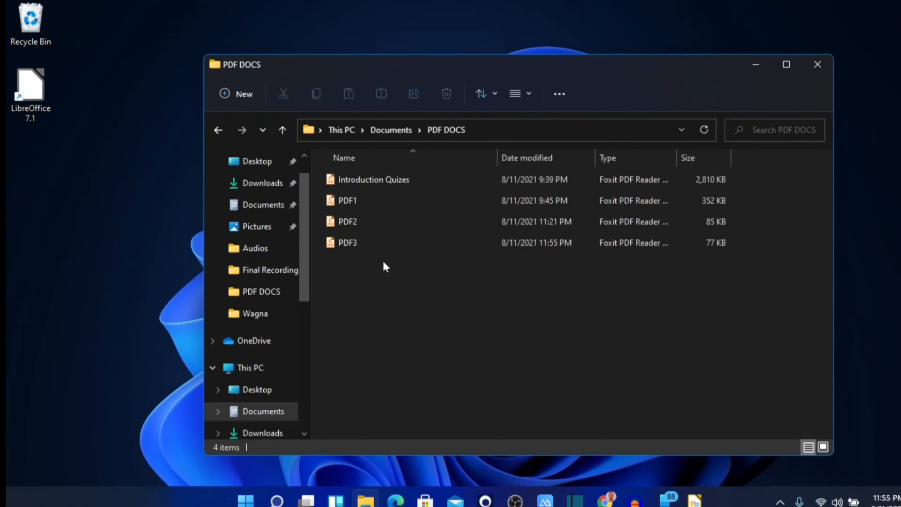
{"action": "left_click", "coordinate": [351, 247]}
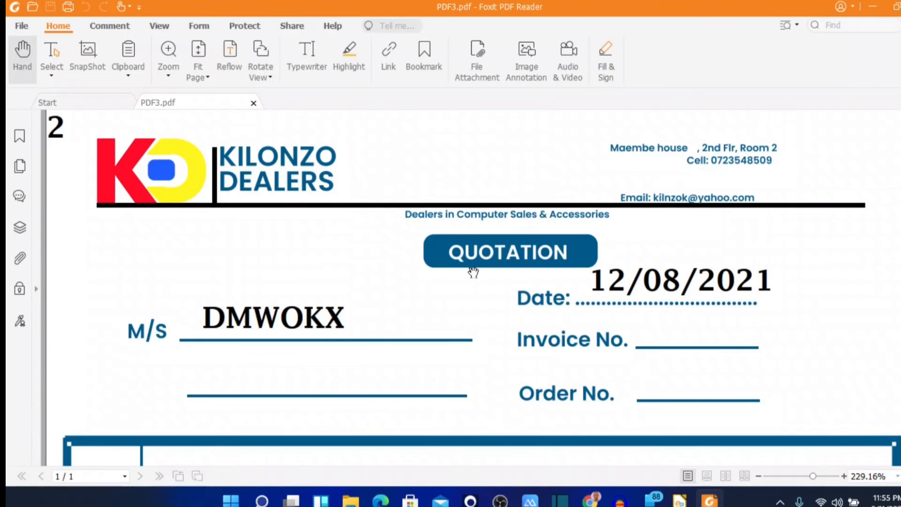
{"action": "scroll", "coordinate": [473, 271], "scroll_direction": "down", "scroll_amount": 1}
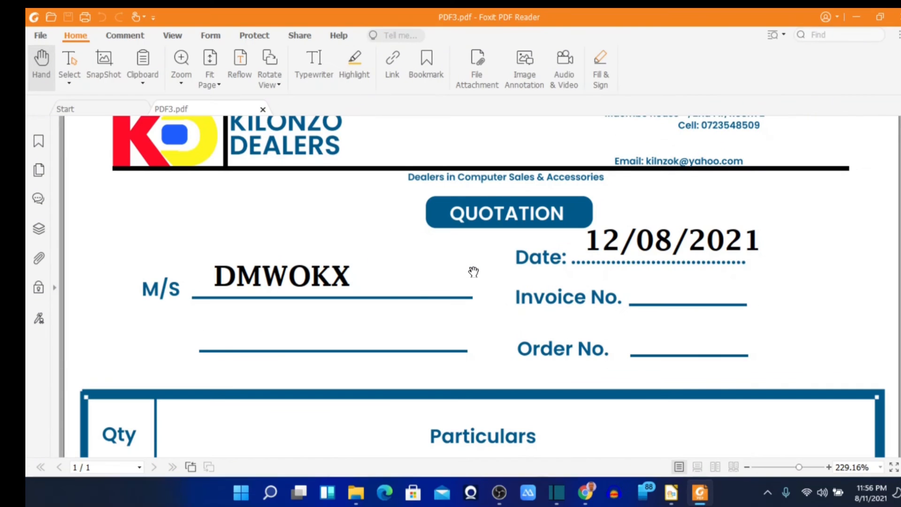
{"action": "scroll", "coordinate": [473, 272], "scroll_direction": "down", "scroll_amount": 7}
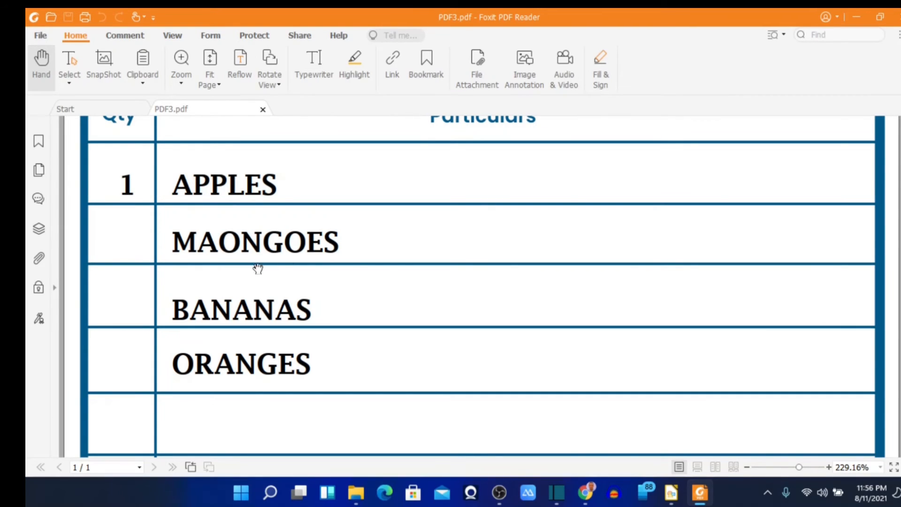
{"action": "scroll", "coordinate": [473, 272], "scroll_direction": "down", "scroll_amount": 8}
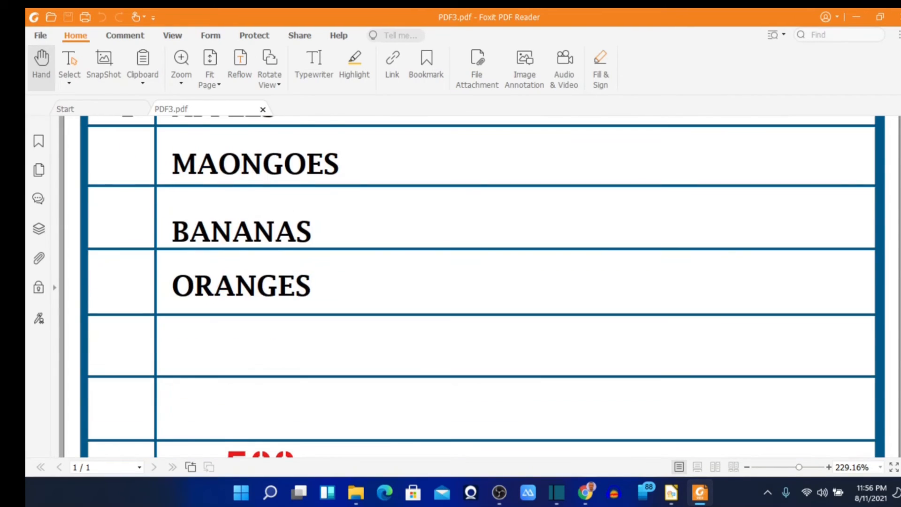
{"action": "scroll", "coordinate": [473, 271], "scroll_direction": "up", "scroll_amount": 3}
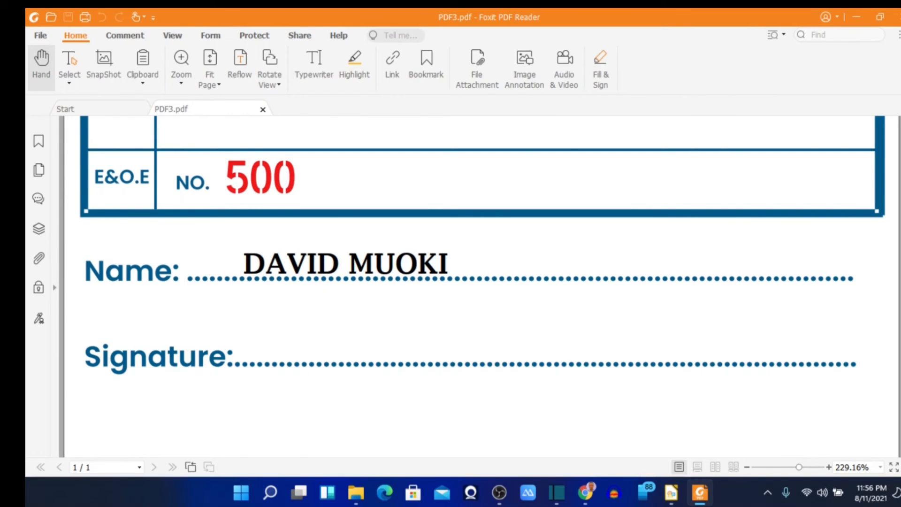
{"action": "scroll", "coordinate": [470, 282], "scroll_direction": "up", "scroll_amount": 10}
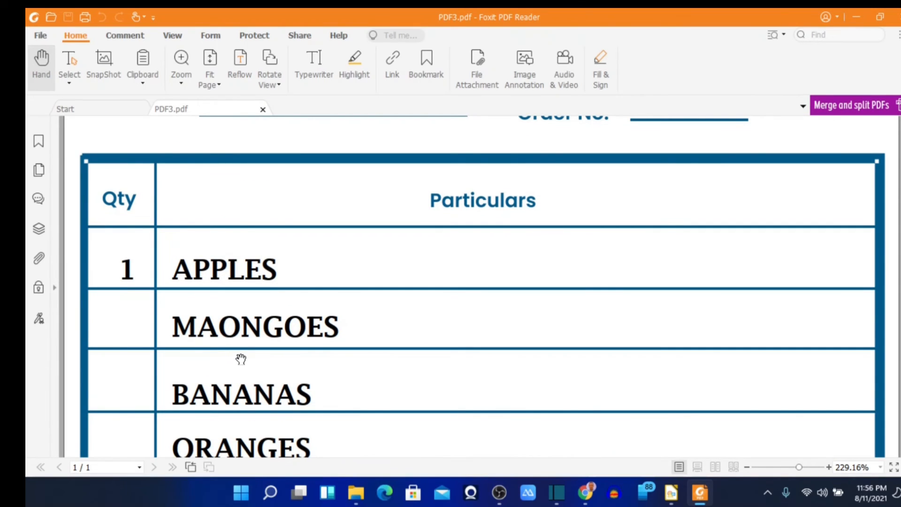
{"action": "scroll", "coordinate": [241, 359], "scroll_direction": "up", "scroll_amount": 5}
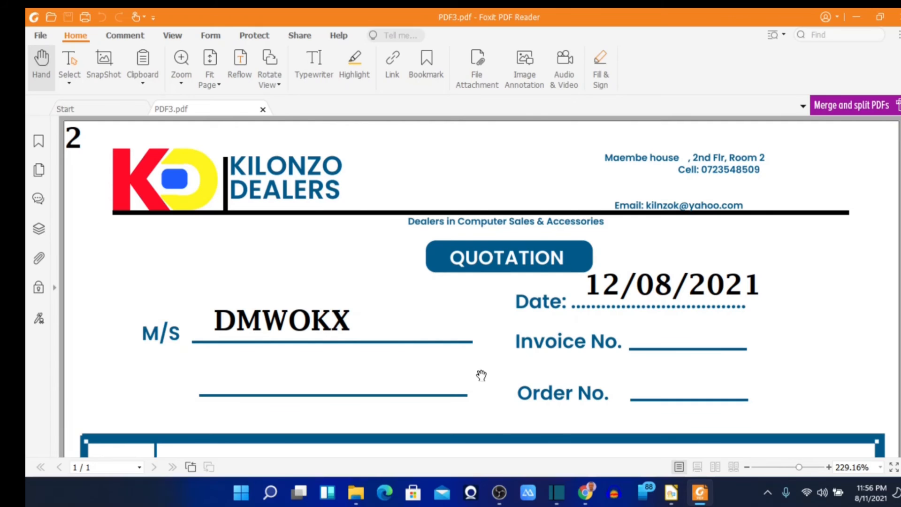
{"action": "scroll", "coordinate": [482, 375], "scroll_direction": "down", "scroll_amount": 10}
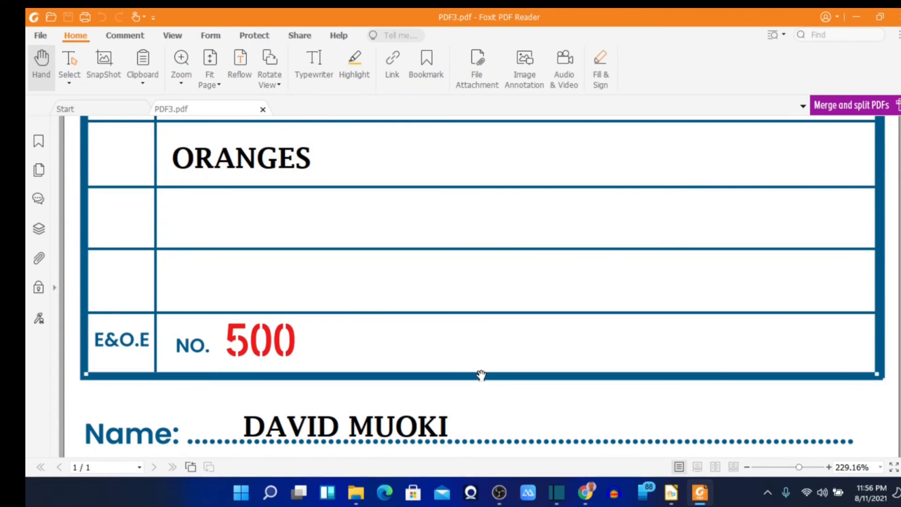
{"action": "scroll", "coordinate": [481, 376], "scroll_direction": "down", "scroll_amount": 5}
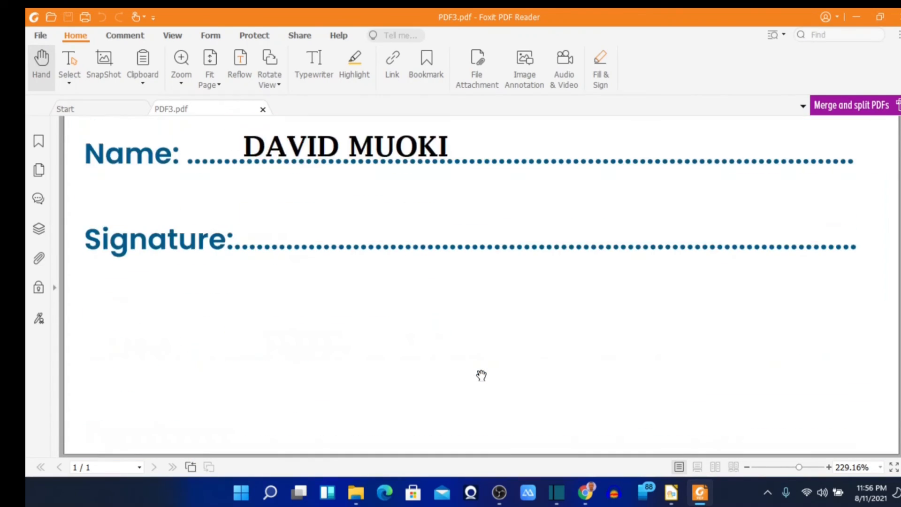
{"action": "scroll", "coordinate": [482, 375], "scroll_direction": "up", "scroll_amount": 12}
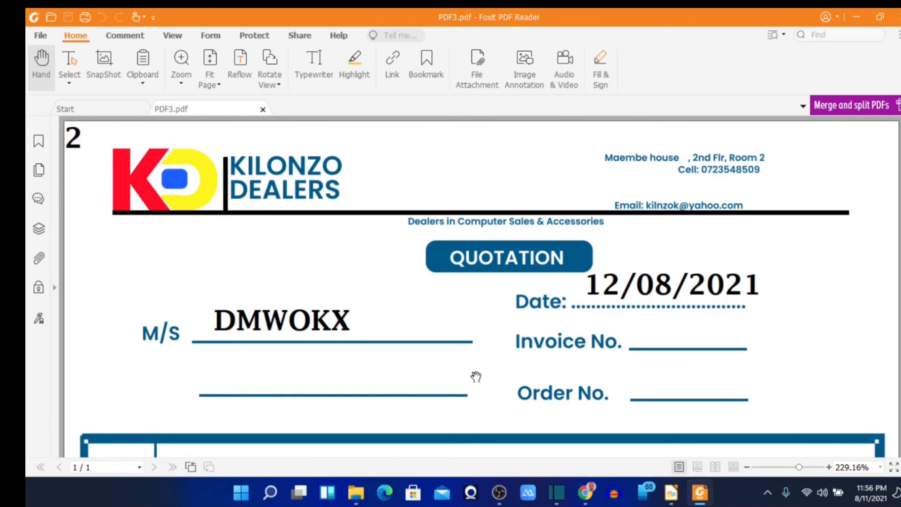
{"action": "scroll", "coordinate": [476, 376], "scroll_direction": "down", "scroll_amount": 5}
{"action": "scroll", "coordinate": [476, 376], "scroll_direction": "up", "scroll_amount": 1}
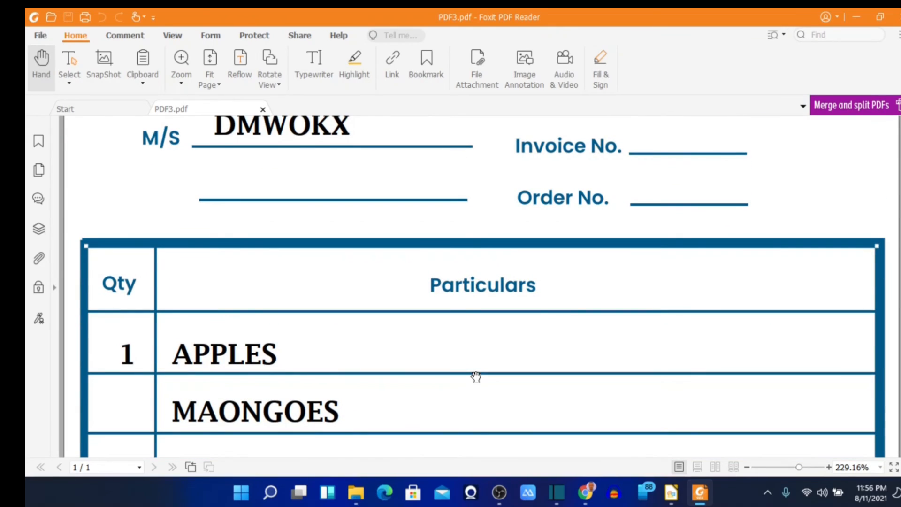
{"action": "scroll", "coordinate": [476, 376], "scroll_direction": "up", "scroll_amount": 5}
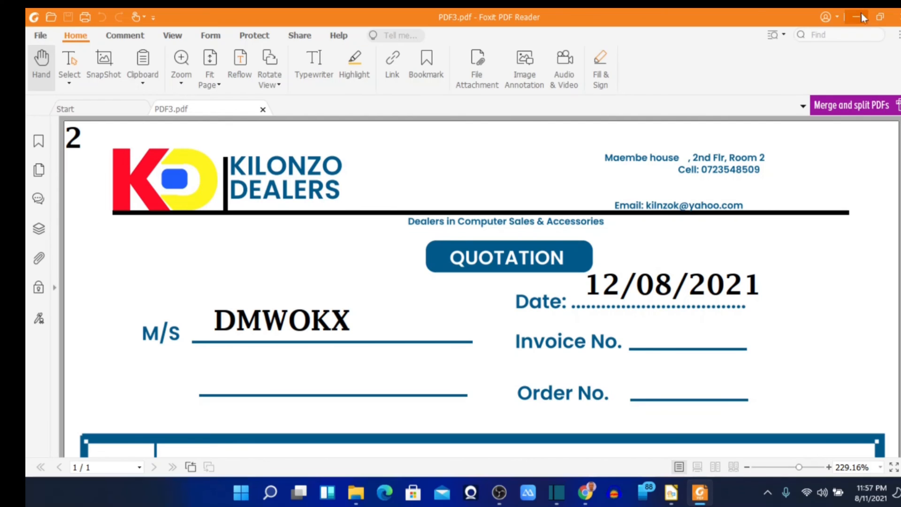
Step: Close Foxit PDF Reader and reopen LibreOffice from the desktop shortcut
{"action": "left_click", "coordinate": [896, 17]}
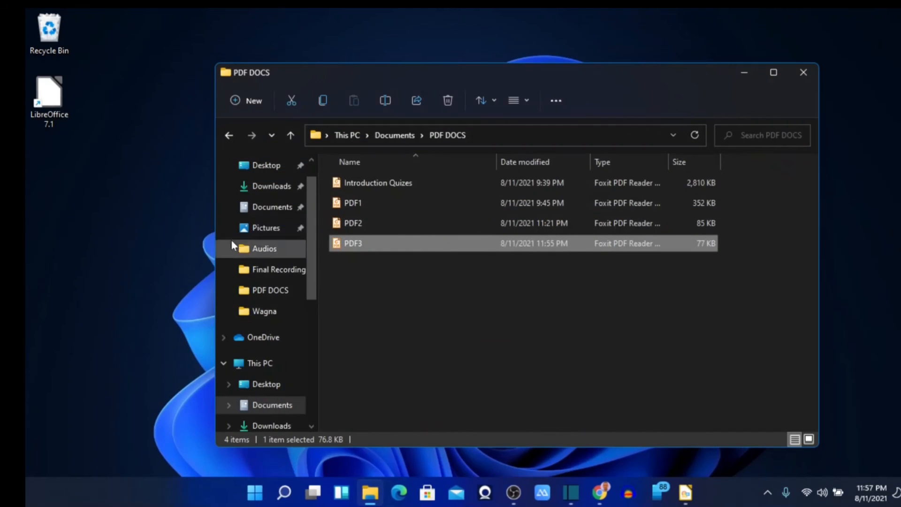
{"action": "double_click", "coordinate": [48, 98]}
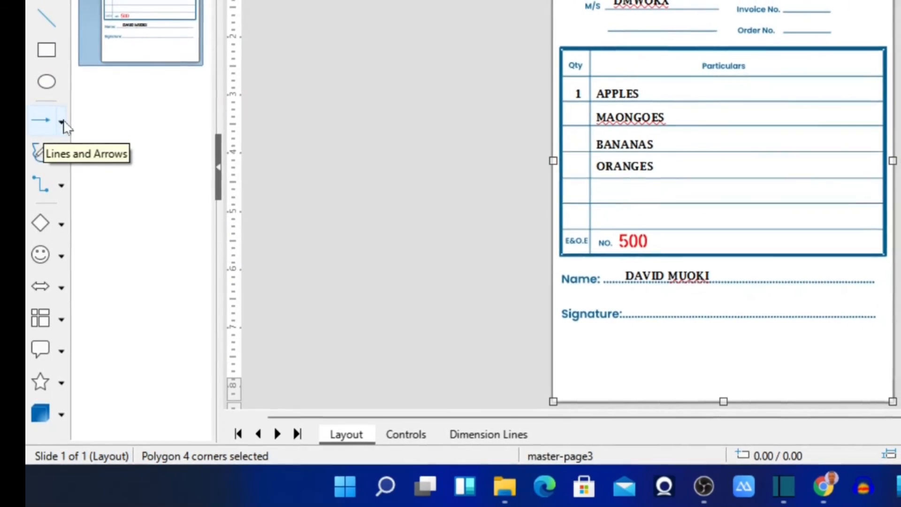
Step: Browse the Lines and Arrows, Curves and Polygons, Connectors and Basic Shapes flyouts
{"action": "left_click", "coordinate": [61, 119]}
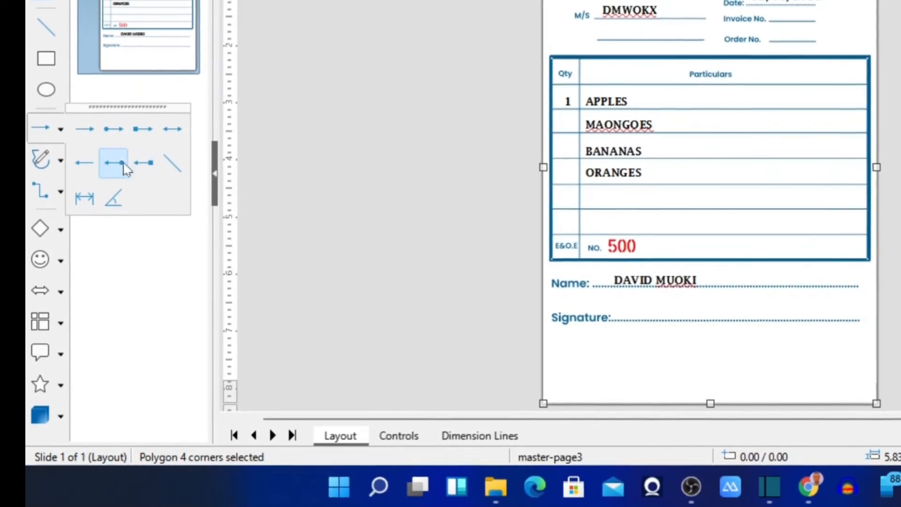
{"action": "left_click", "coordinate": [59, 166]}
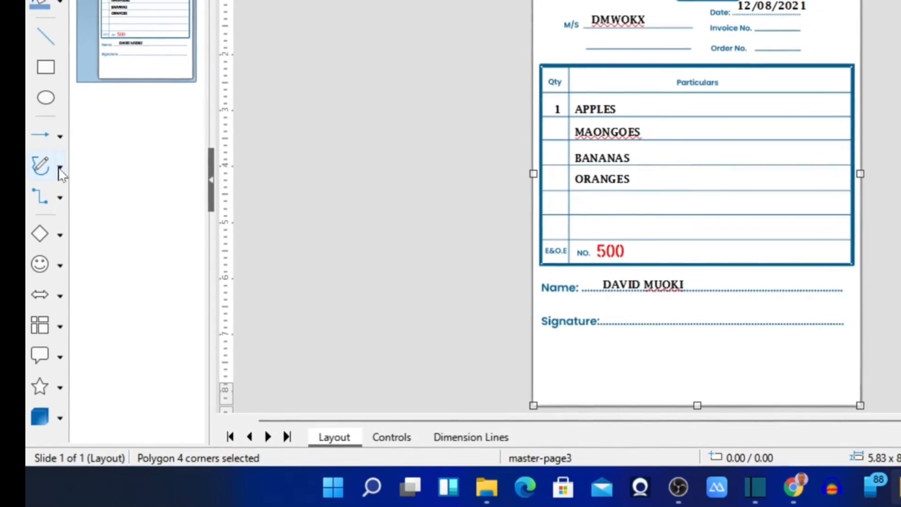
{"action": "left_click", "coordinate": [60, 173]}
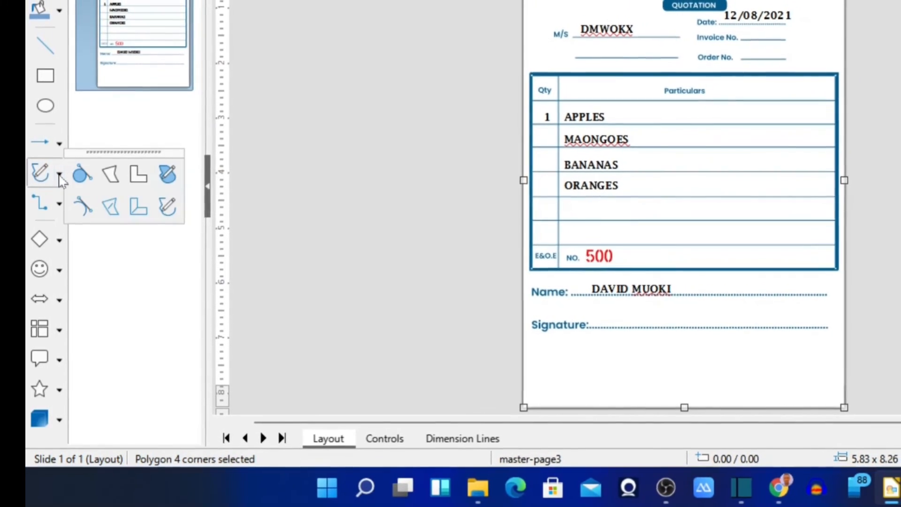
{"action": "left_click", "coordinate": [58, 210]}
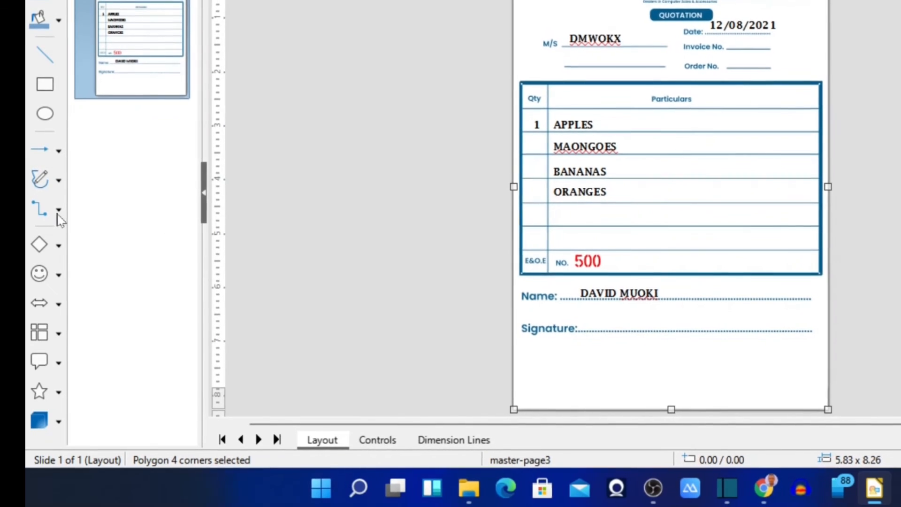
{"action": "left_click", "coordinate": [58, 210]}
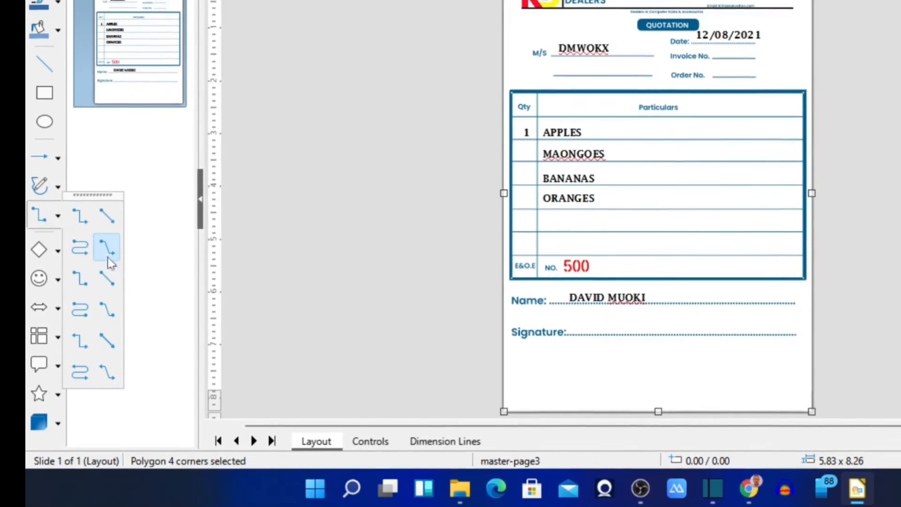
{"action": "left_click", "coordinate": [141, 234]}
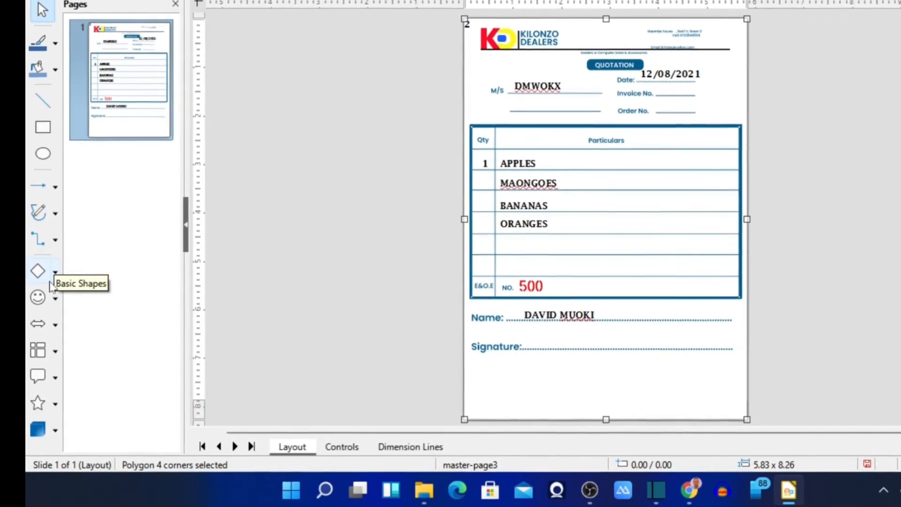
{"action": "left_click", "coordinate": [56, 274]}
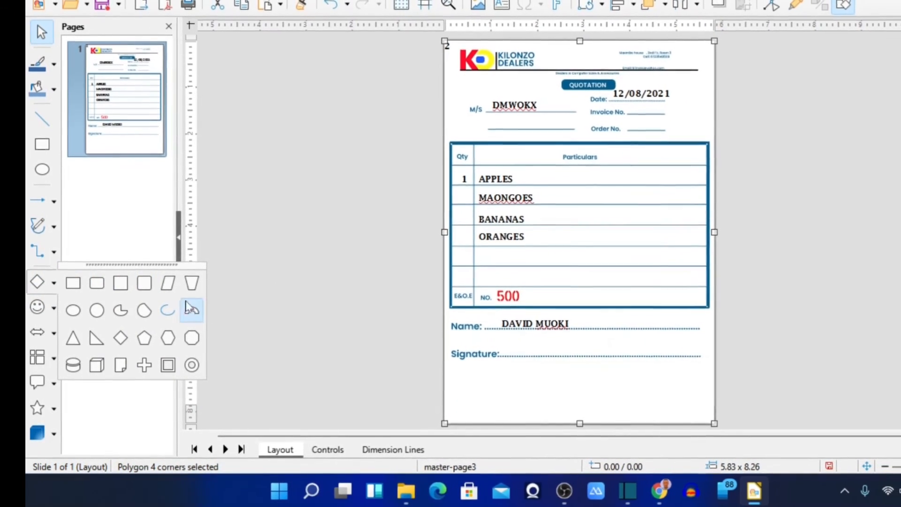
{"action": "left_click", "coordinate": [223, 290]}
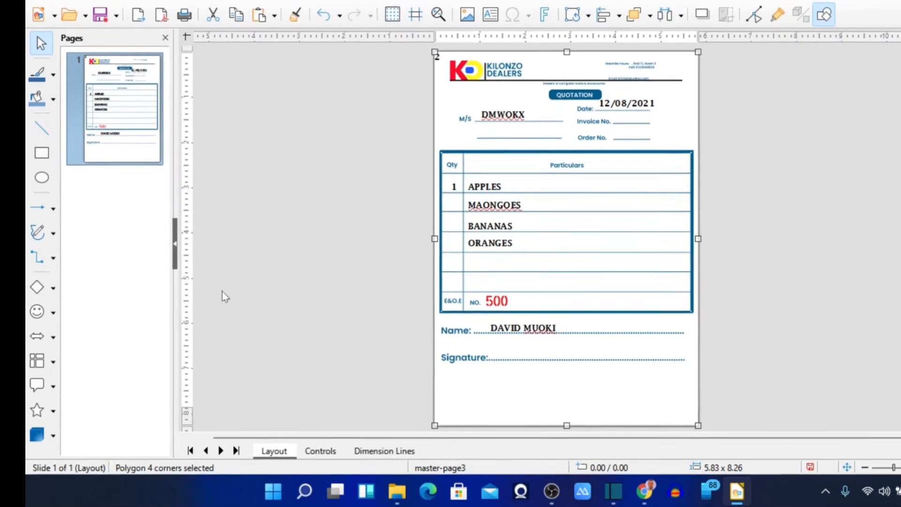